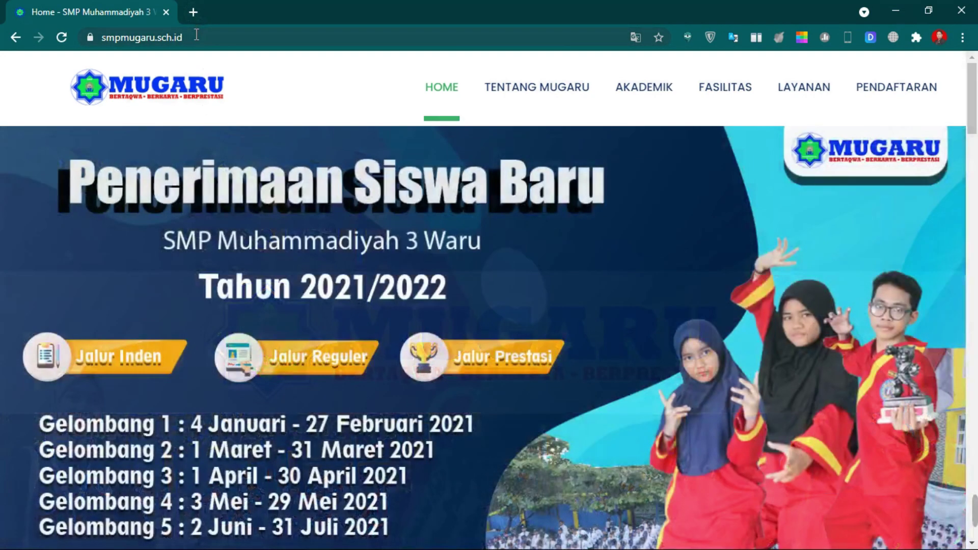
click(164, 38)
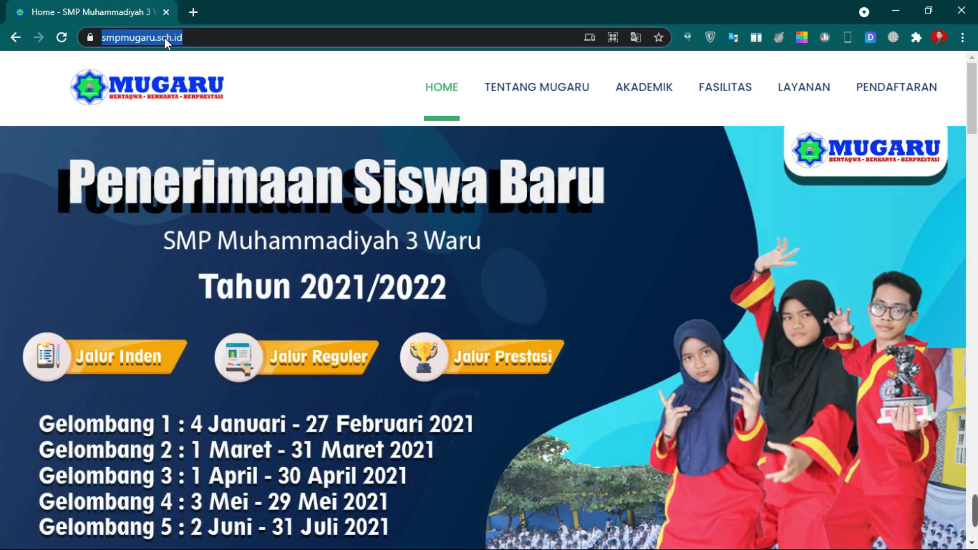
click(195, 37)
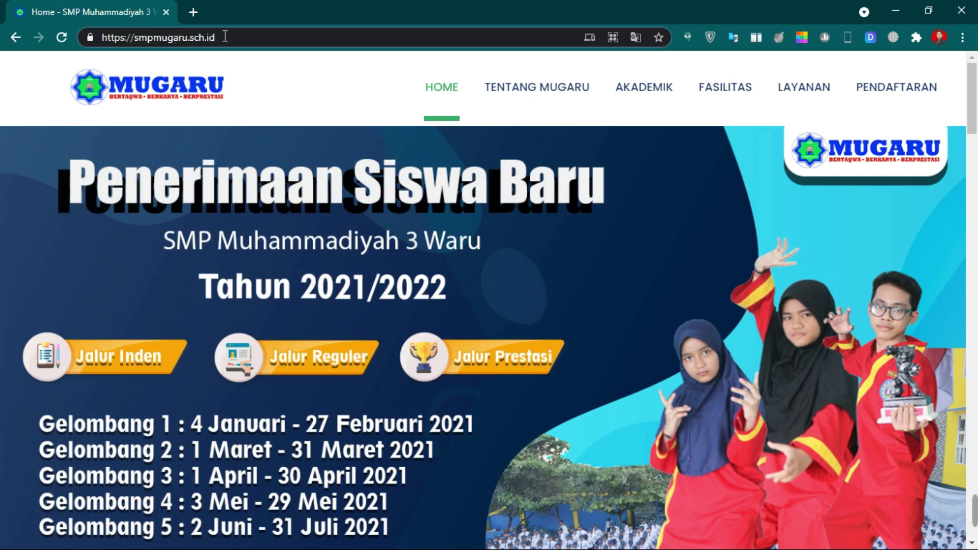
text(/)
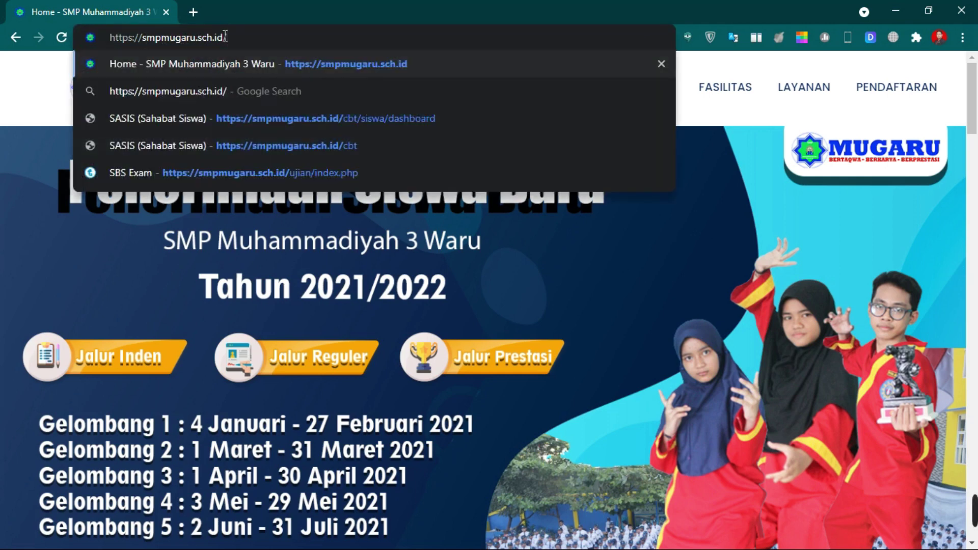
text(CBT)
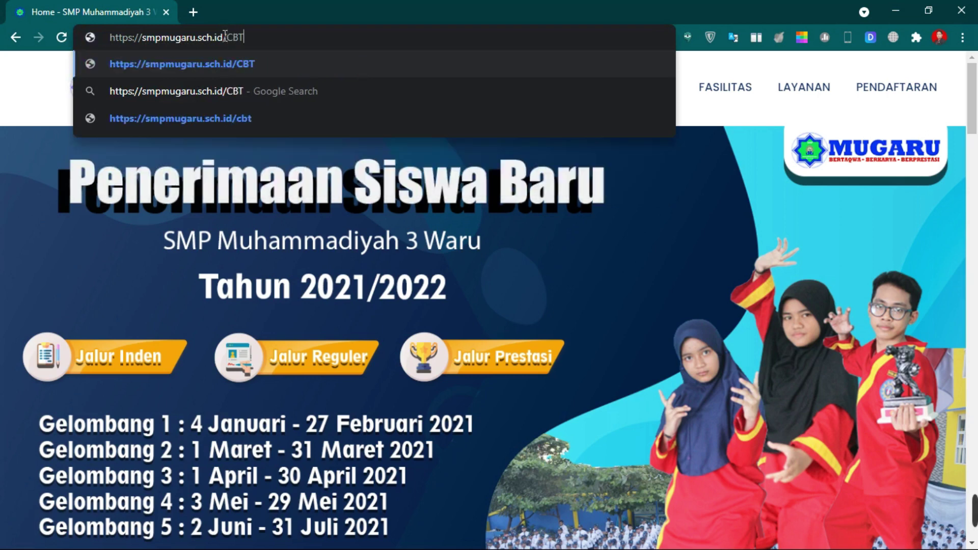
drag(252, 38, 104, 38)
right_click(120, 38)
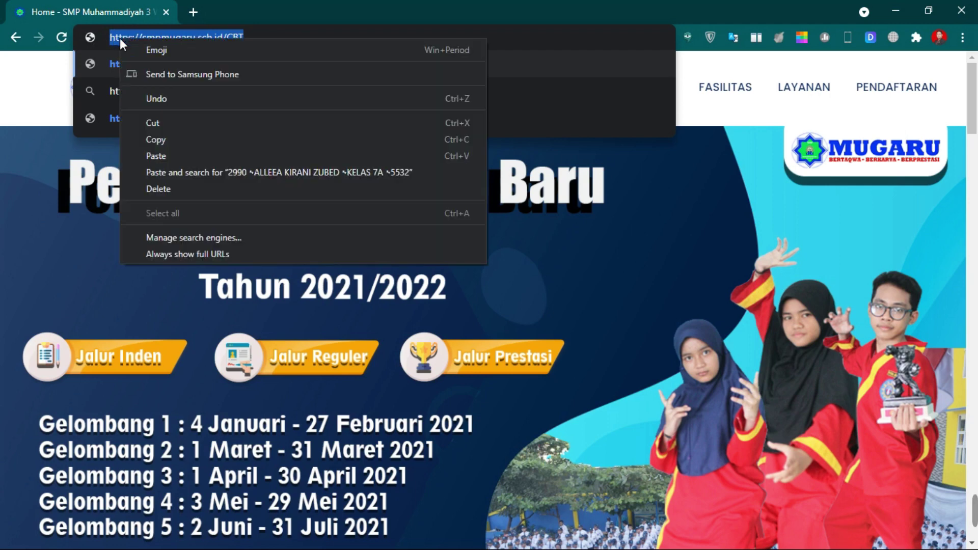
click(158, 139)
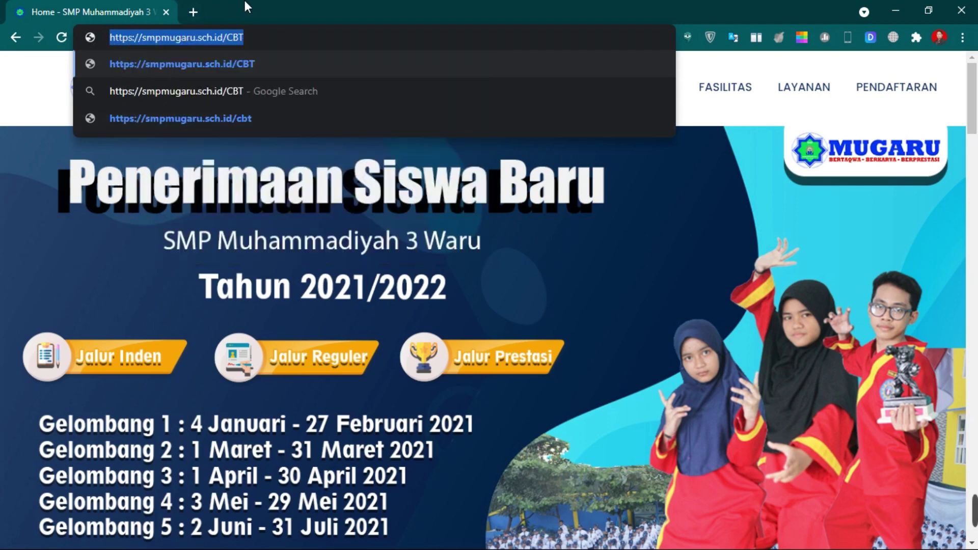
click(928, 11)
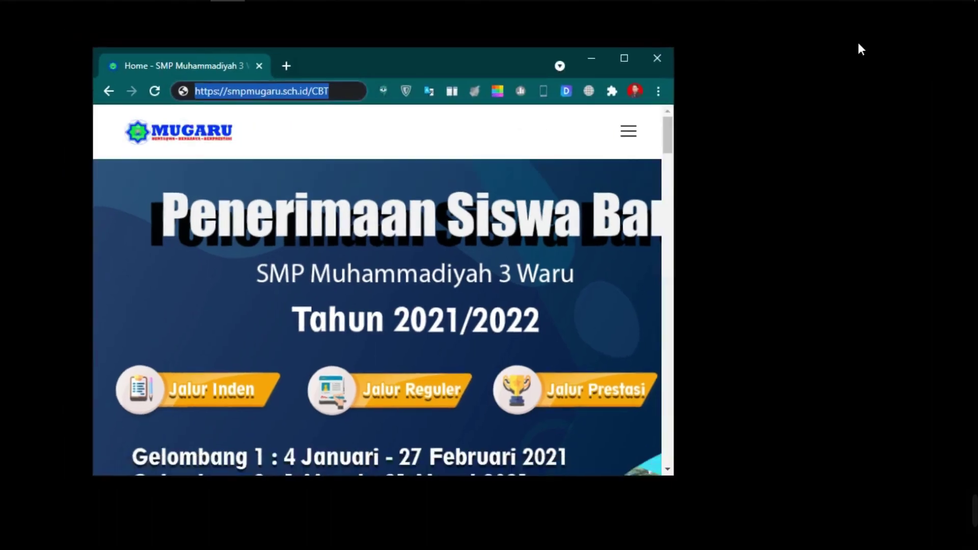
click(296, 11)
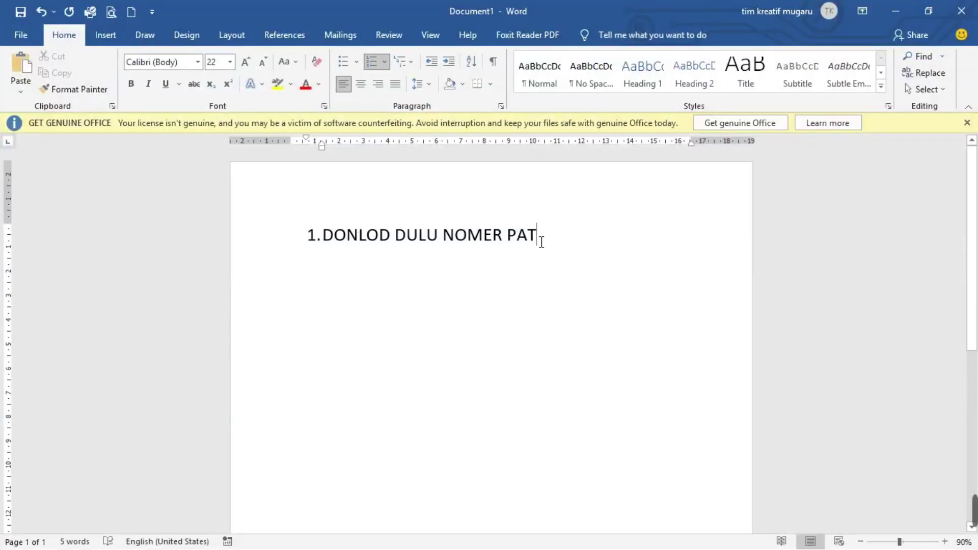
key(Return)
key(ctrl+v)
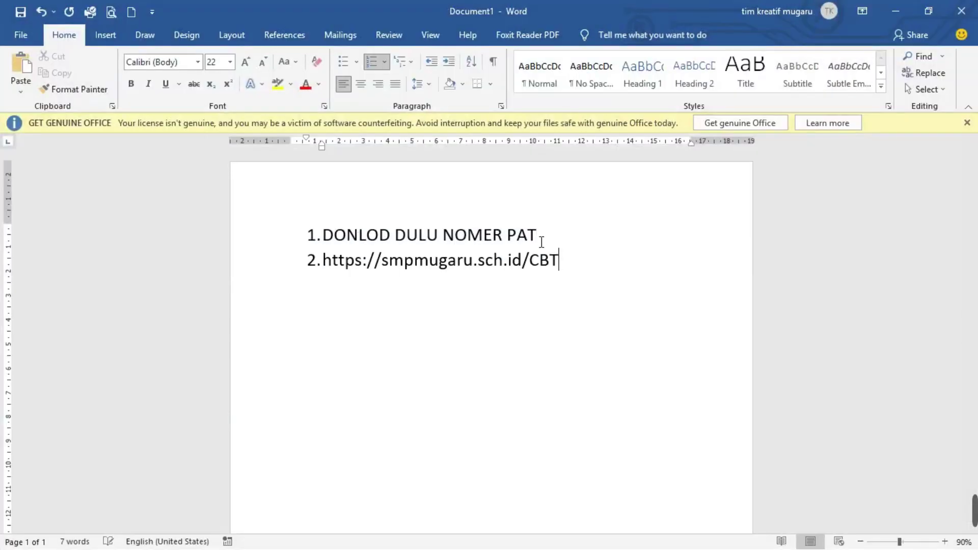
drag(569, 260, 323, 263)
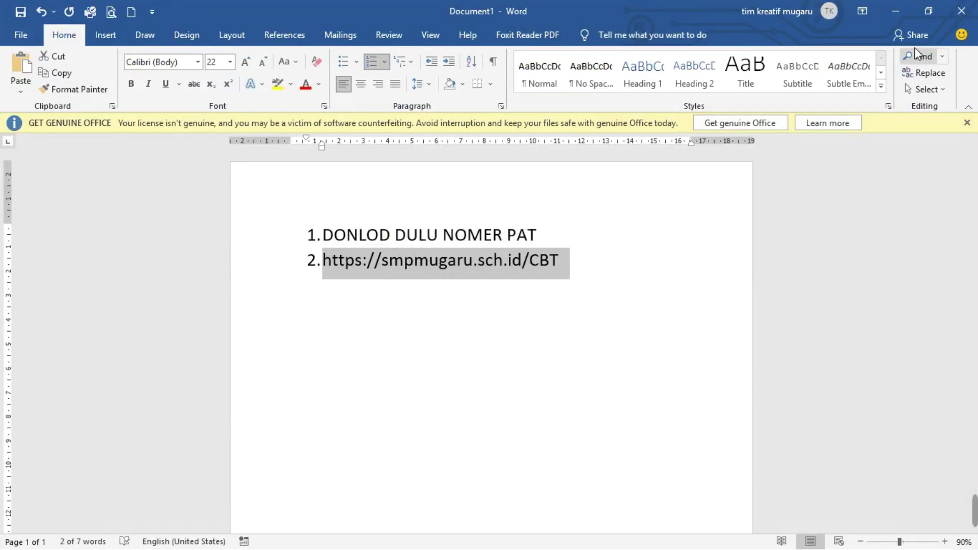
click(894, 15)
Change the address to lowercase smpmugaru.sch.id/cbt to load the FORM LOGIN SISWA page
click(625, 57)
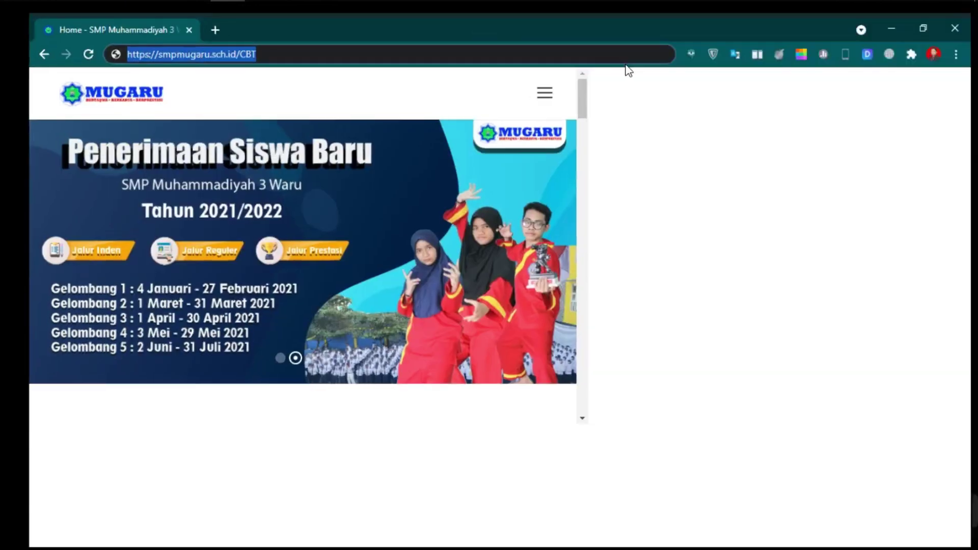
click(253, 38)
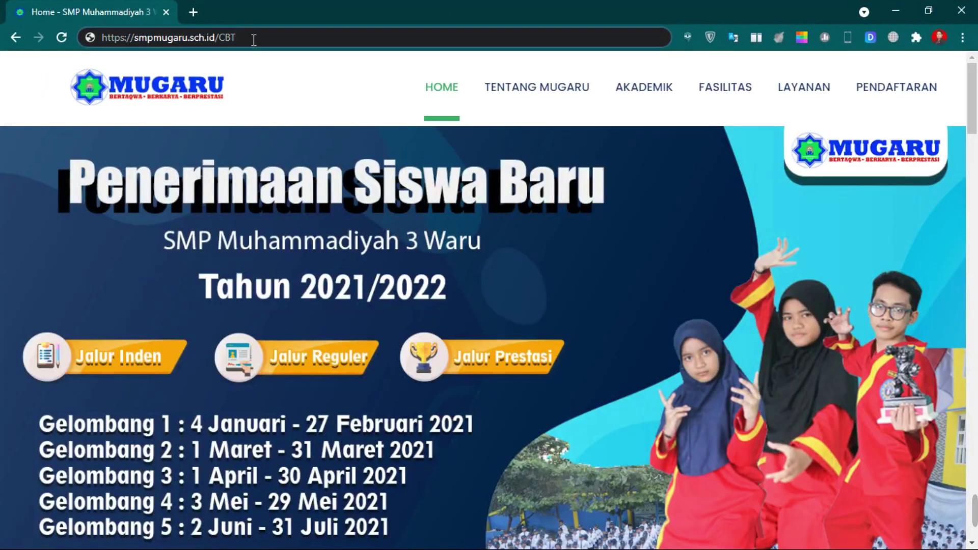
key(BackSpace)
key(BackSpace)
key(BackSpace)
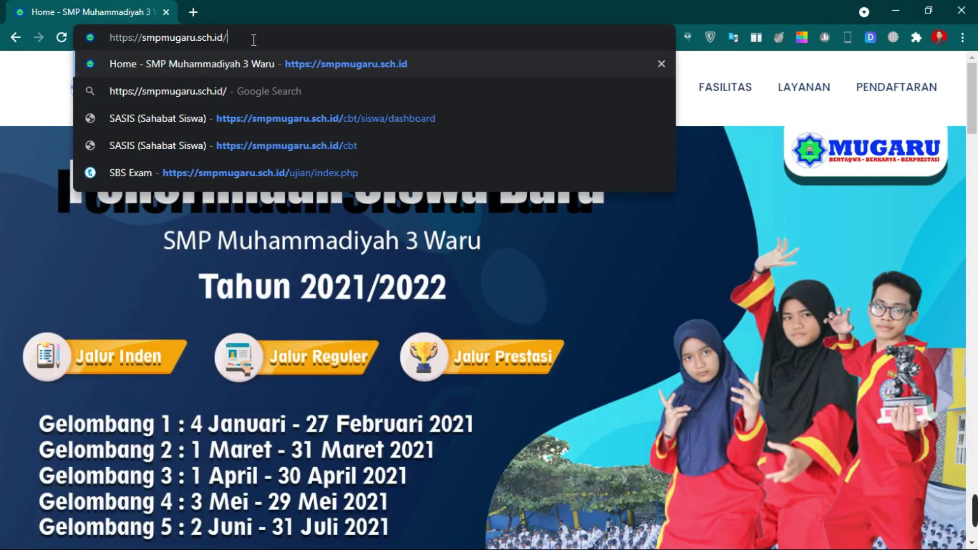
text(cbt)
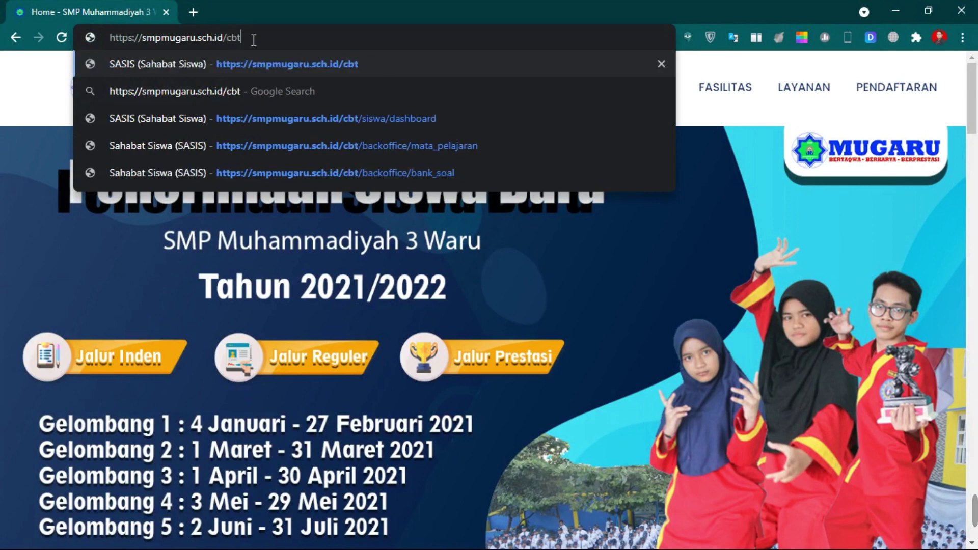
key(Return)
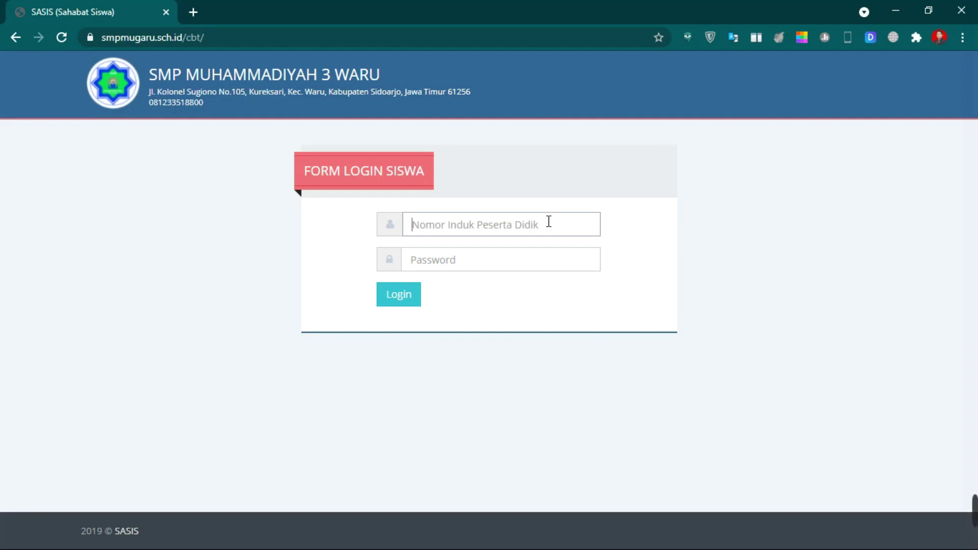
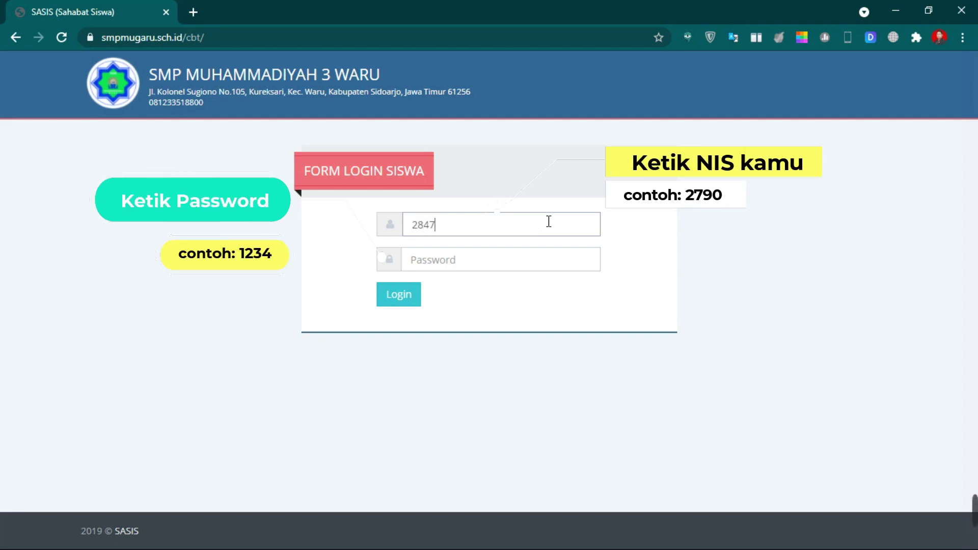
Log in to SASIS CBT with the student's NIS and password
key(Tab)
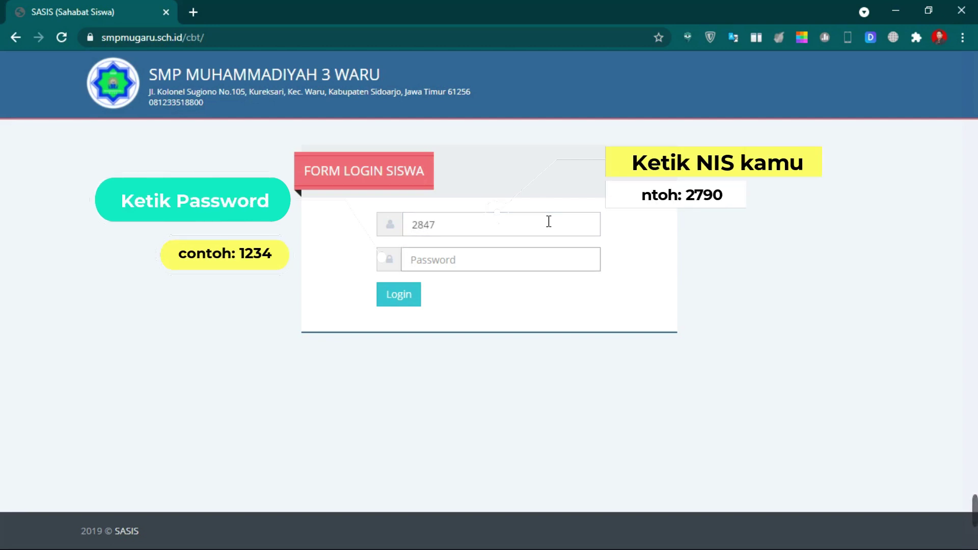
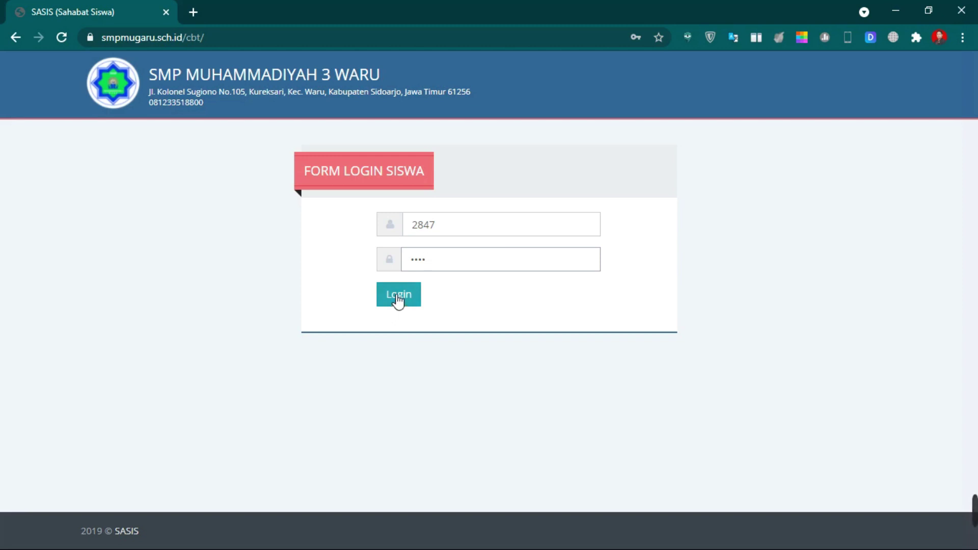
click(397, 301)
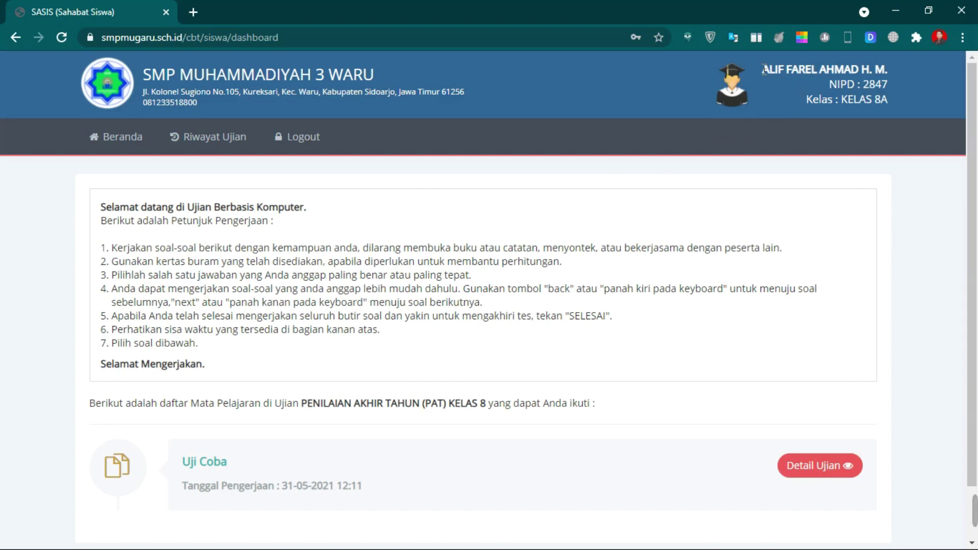
Open Detail Ujian for Uji Coba: 10 multiple-choice, 2 essay items, 23 minutes
drag(764, 69, 859, 80)
click(856, 92)
triple_click(850, 102)
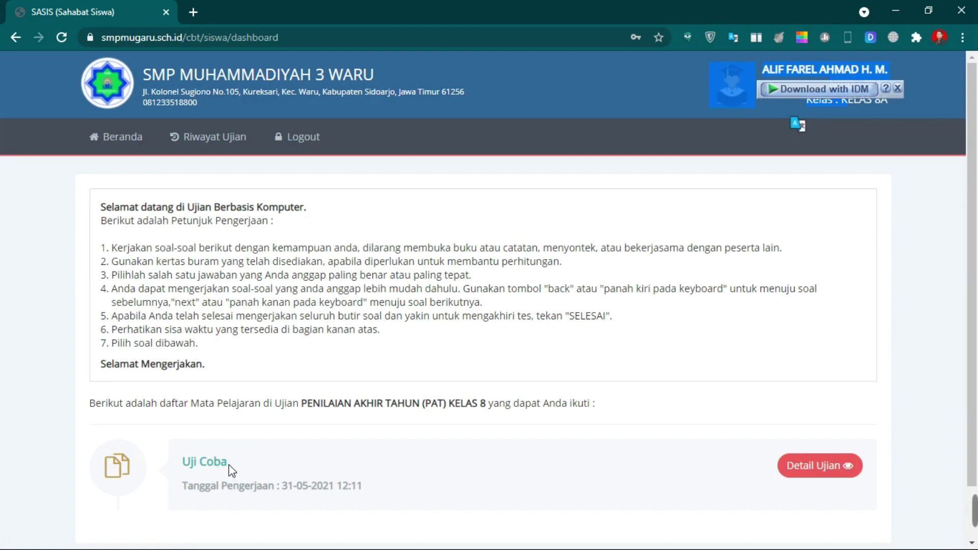
scroll(229, 465, down, 2)
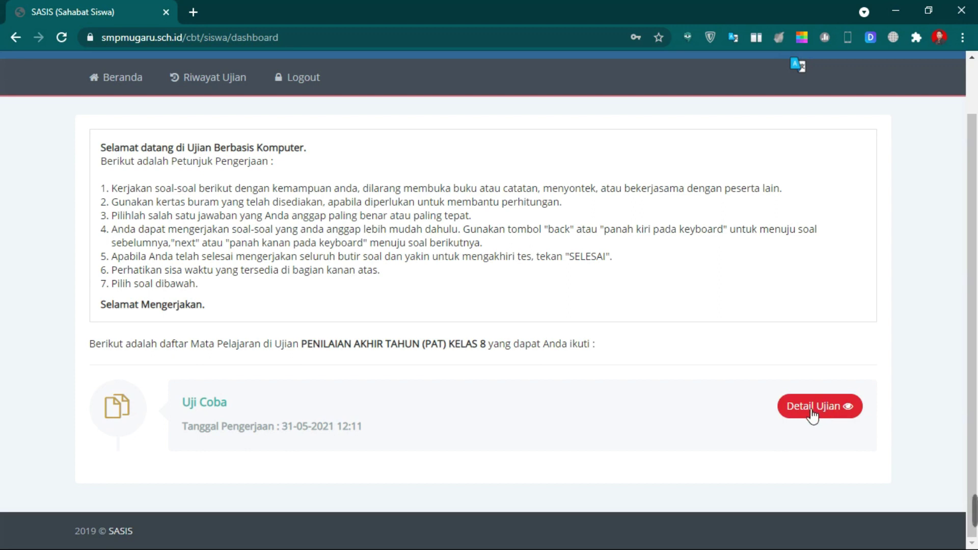
click(813, 412)
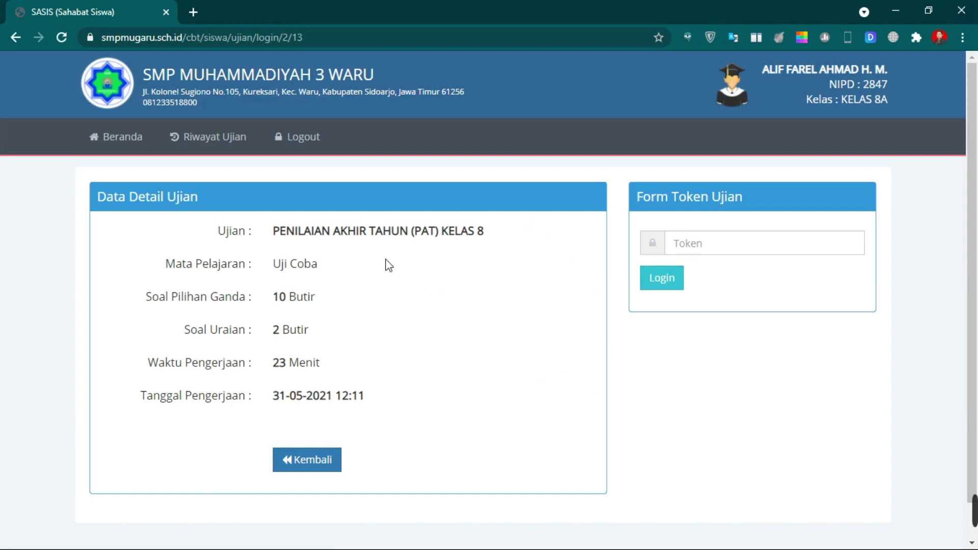
drag(657, 197, 743, 197)
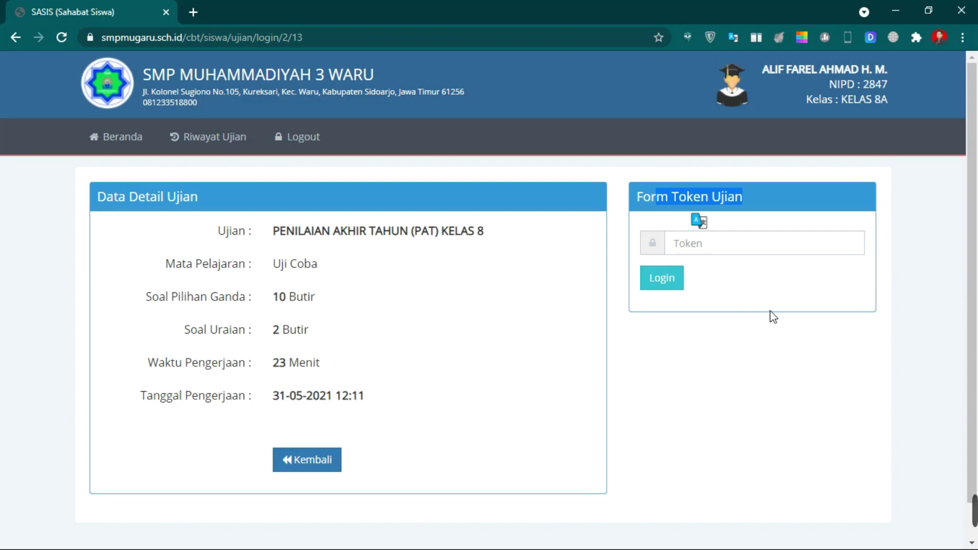
click(751, 243)
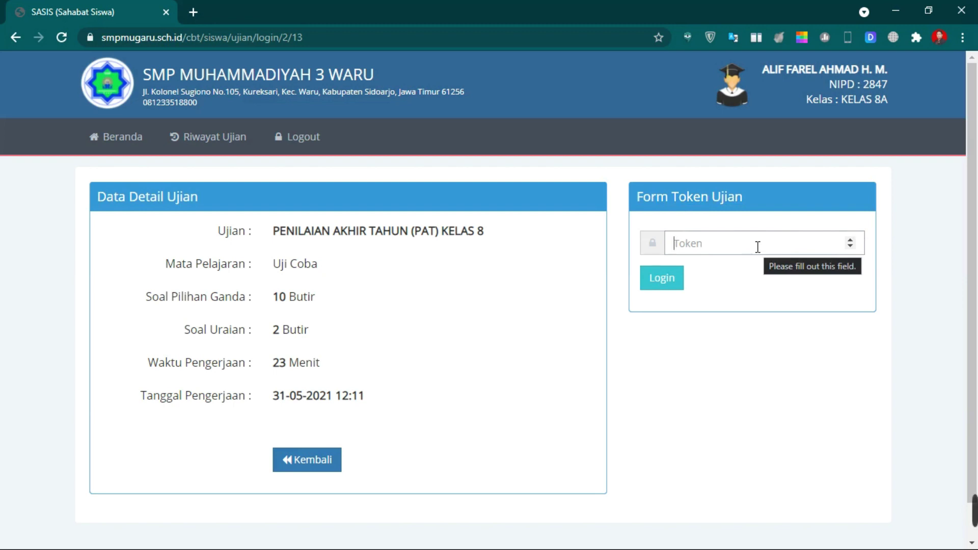
mouse_move(856, 511)
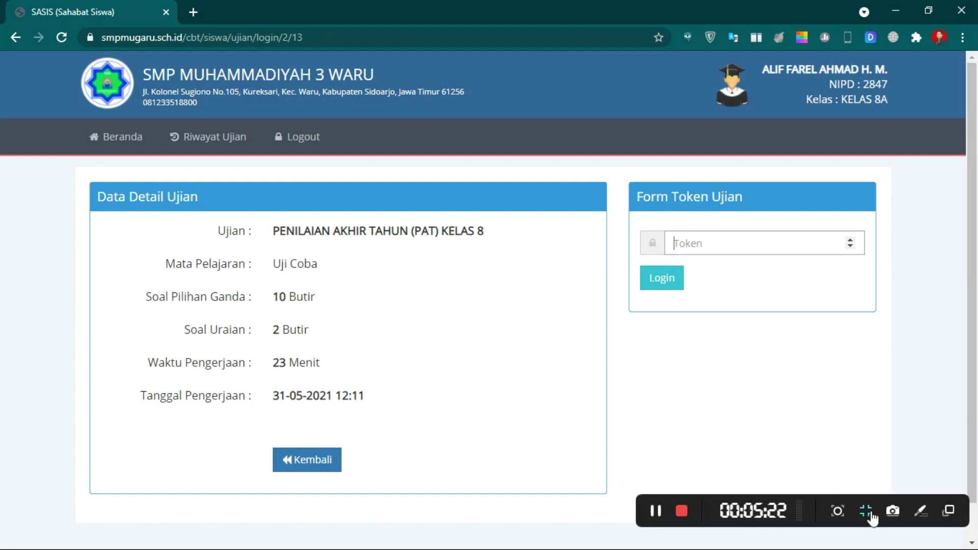
click(648, 512)
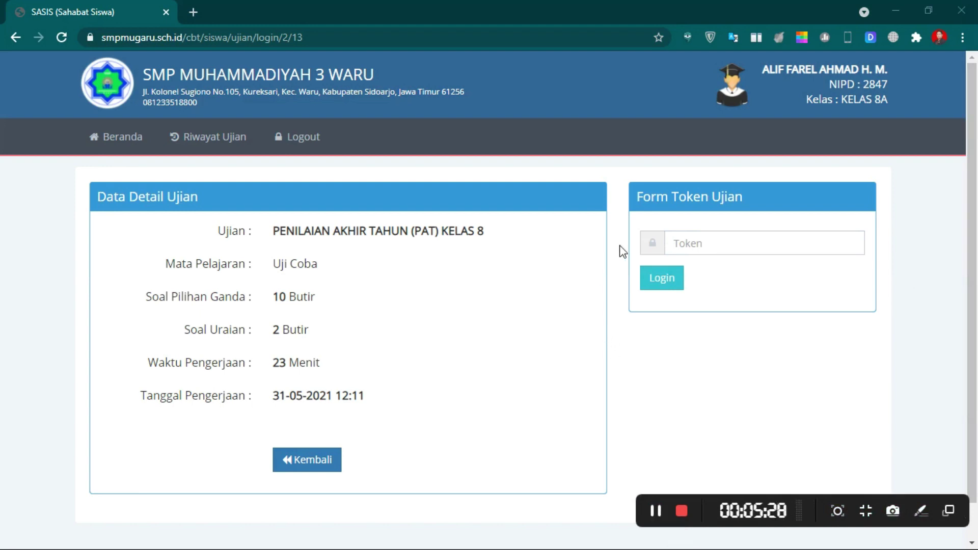
click(701, 244)
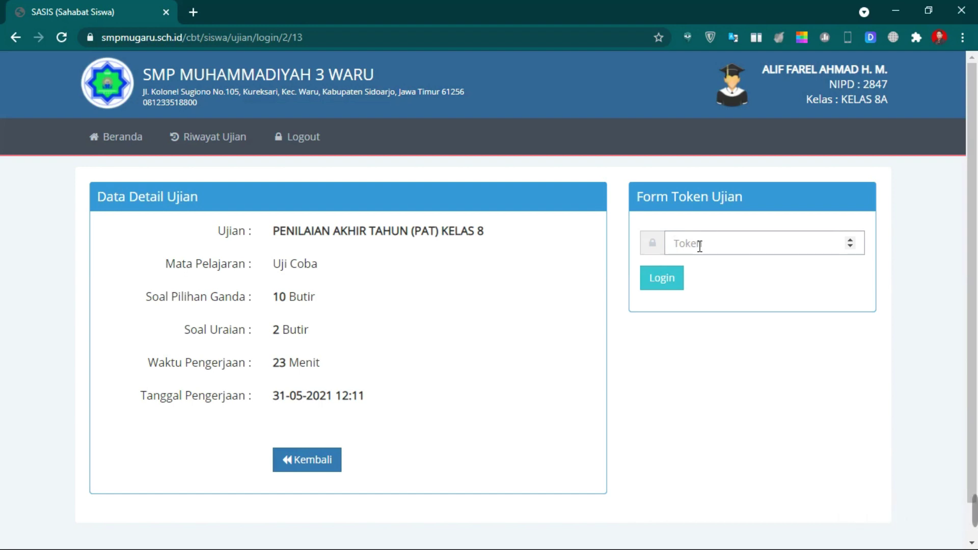
Enter the exam token and log in to reach the Mulai start notice
drag(184, 331, 299, 334)
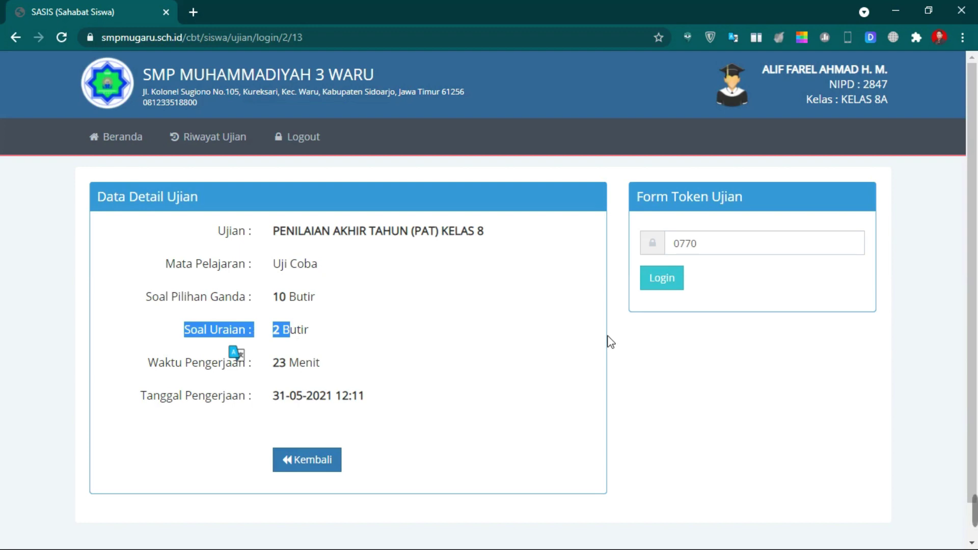
click(656, 288)
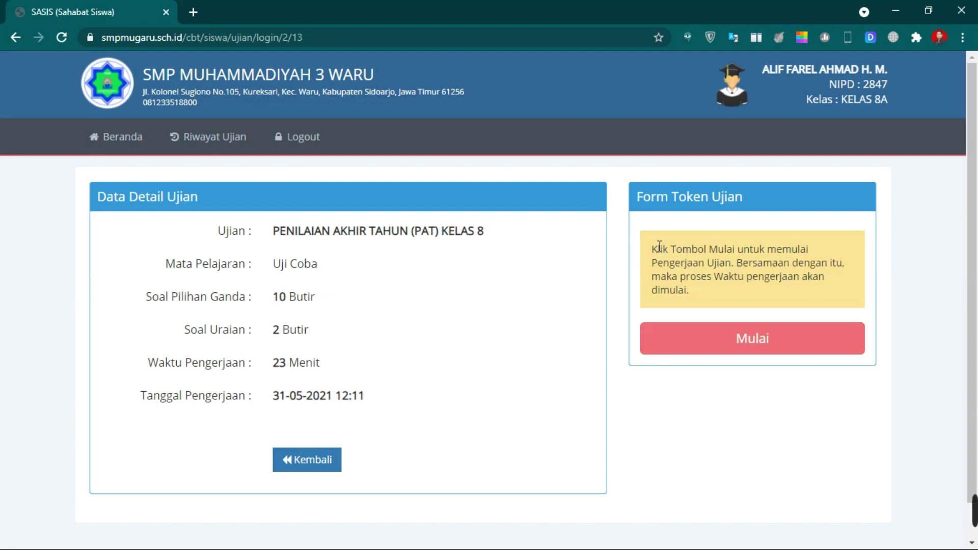
drag(657, 248, 812, 263)
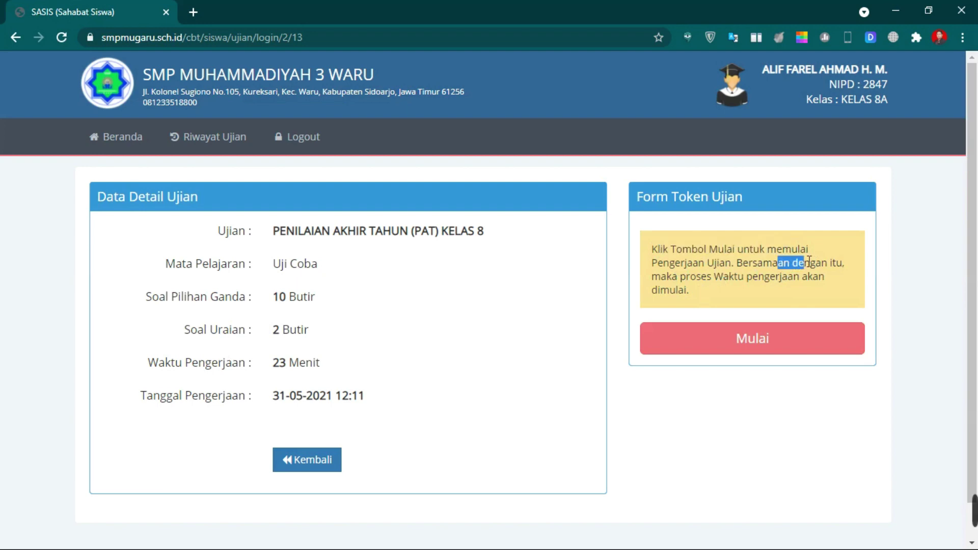
drag(711, 276, 814, 277)
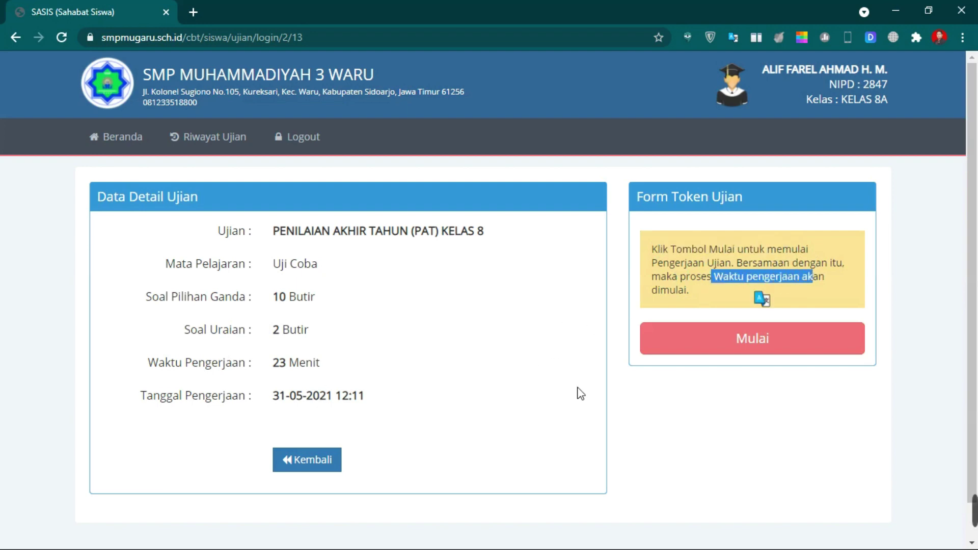
Start the exam and answer questions 1–5: Lop, 2,85 m dan 2,42 m, C, 1945, Sevis atas
click(791, 352)
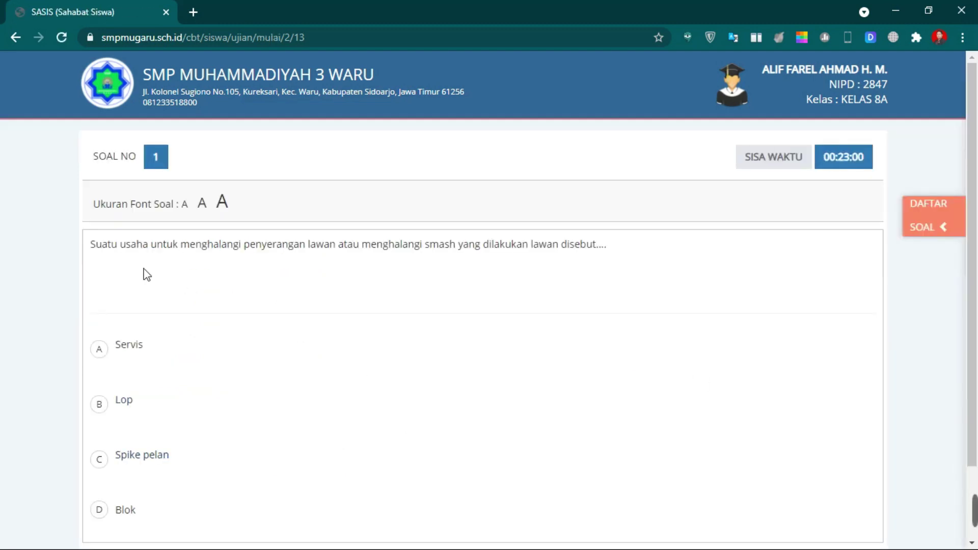
scroll(252, 318, down, 1)
scroll(250, 319, down, 1)
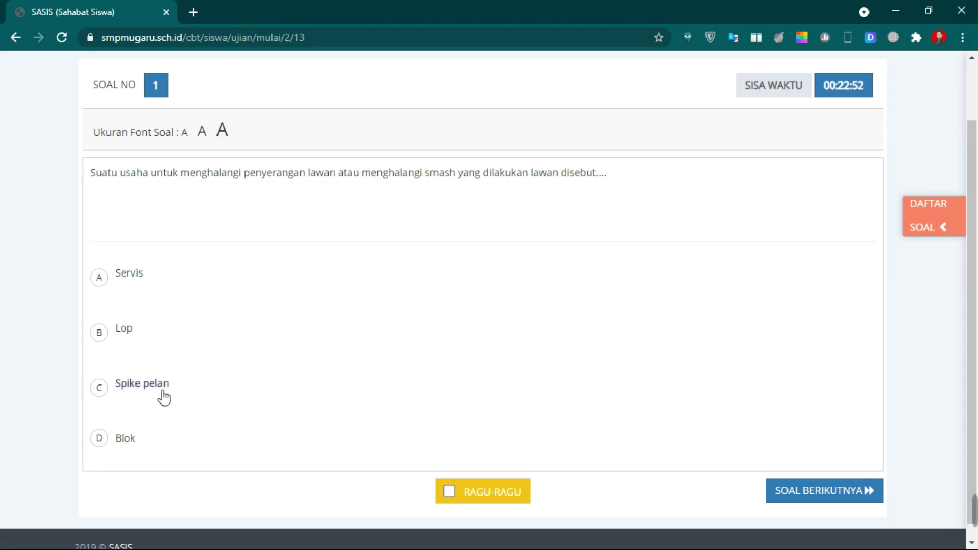
click(938, 225)
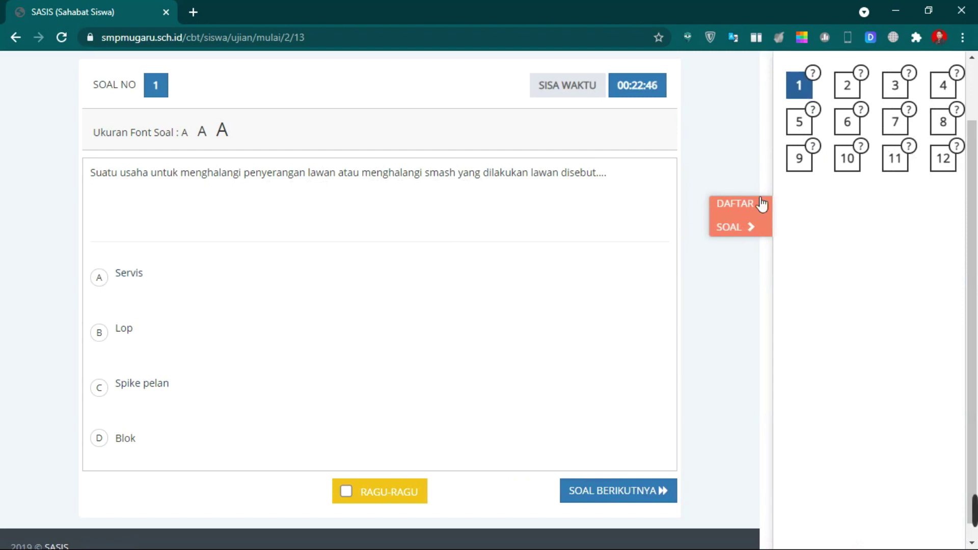
click(99, 332)
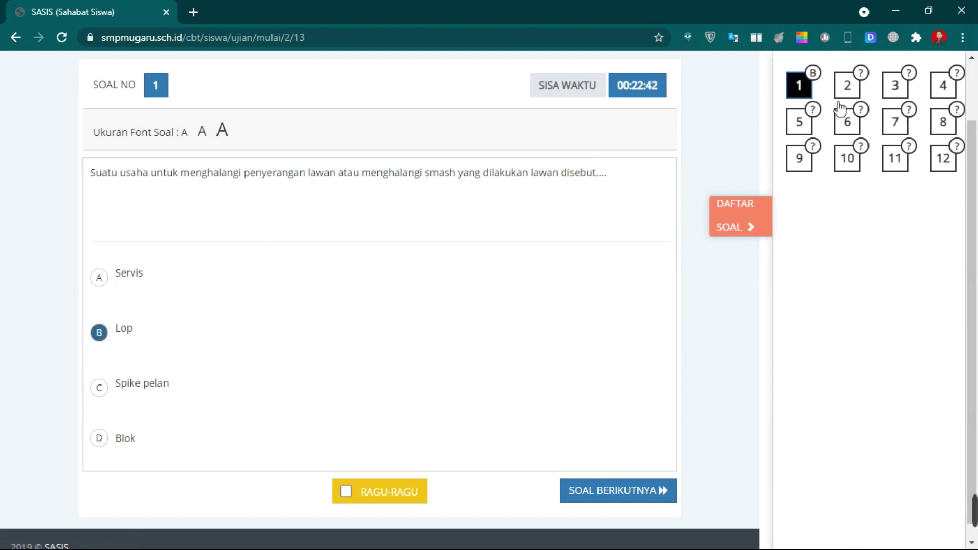
click(846, 87)
click(153, 316)
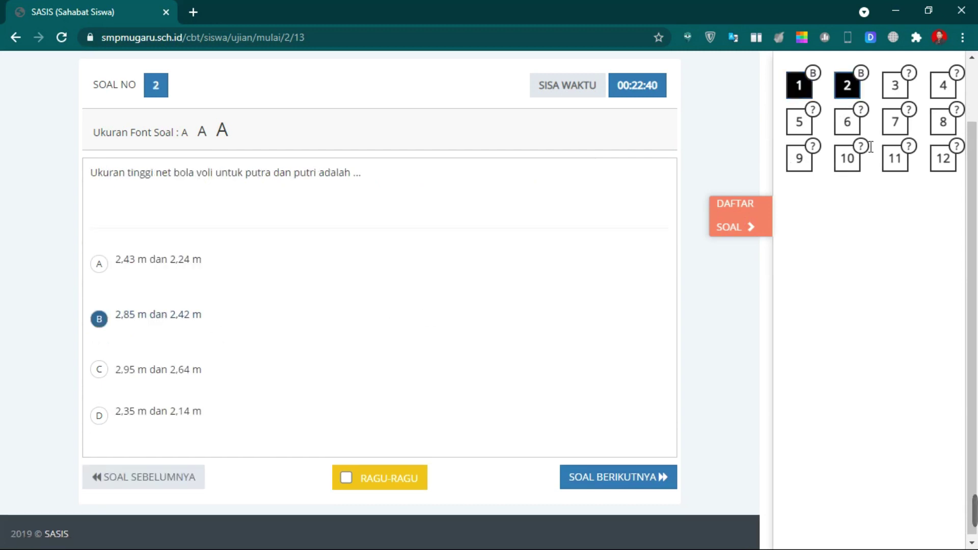
click(99, 370)
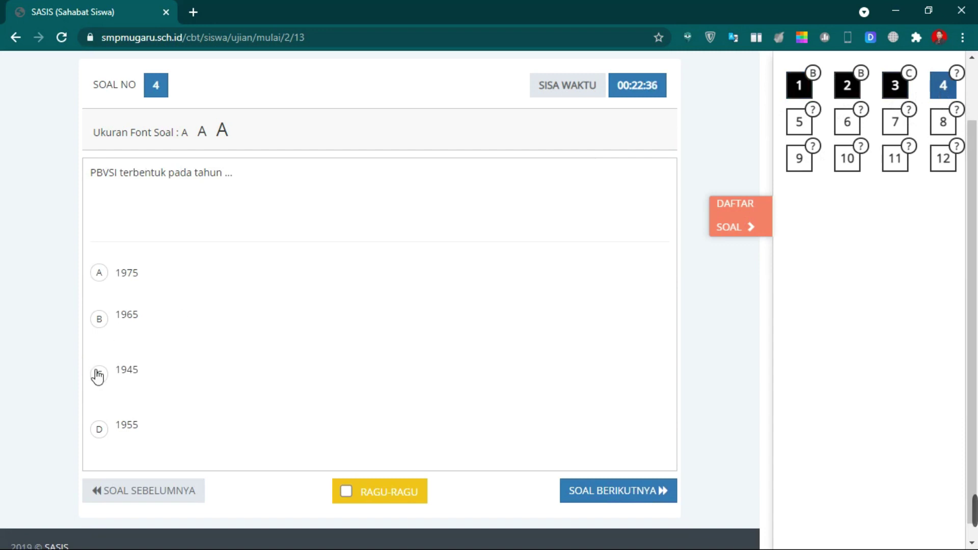
click(98, 374)
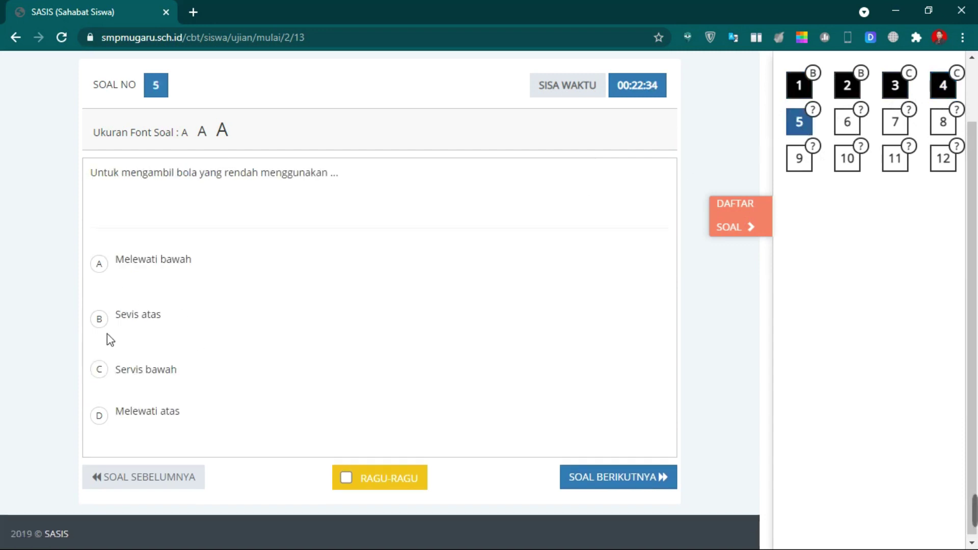
click(115, 320)
Answer questions 6–10: 1,5 meter, Pssi, Smash yang keras, 4 meteran, Pertahanan
click(846, 122)
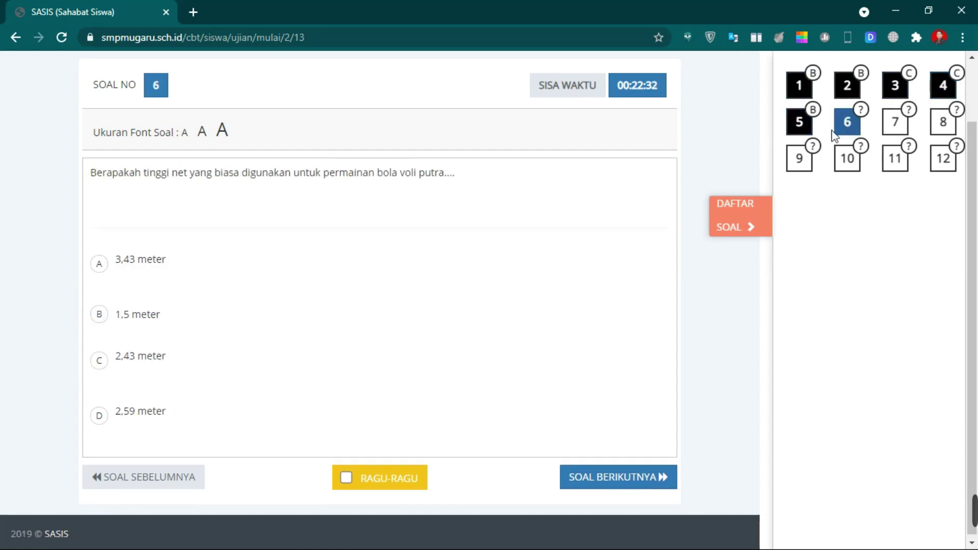
click(99, 316)
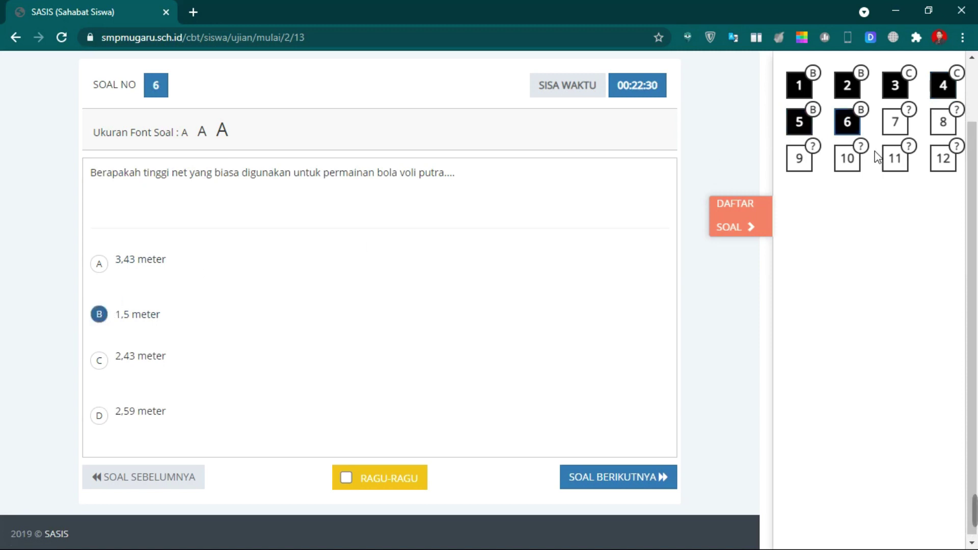
click(900, 128)
click(116, 316)
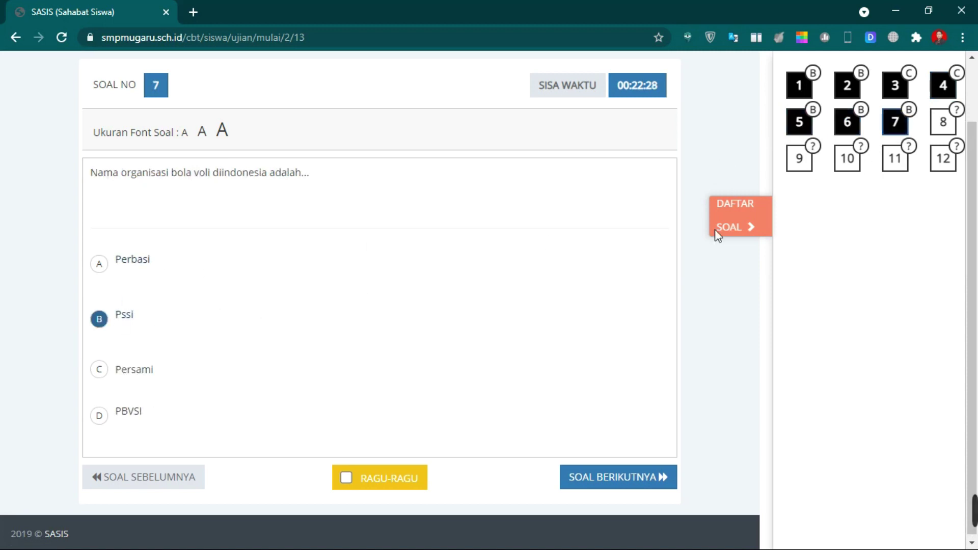
click(941, 131)
click(101, 379)
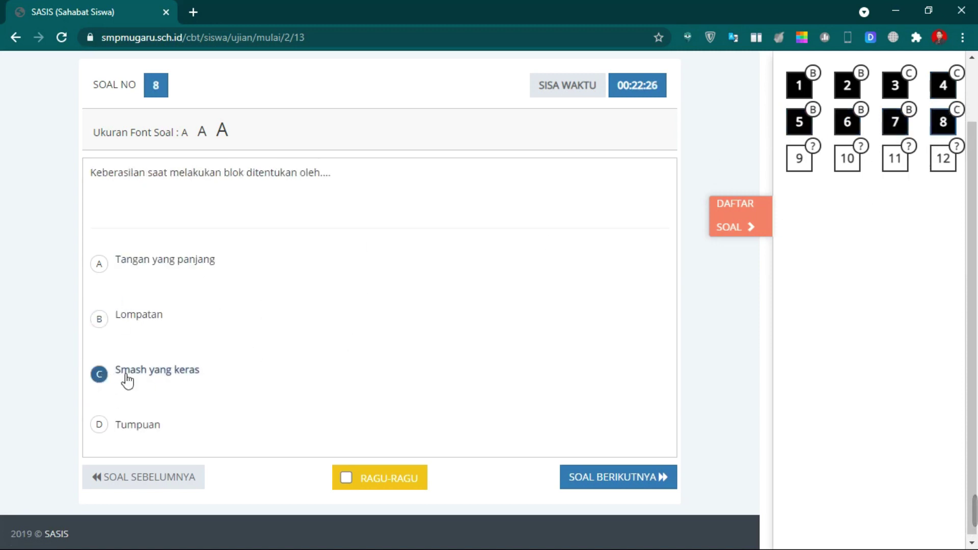
click(802, 163)
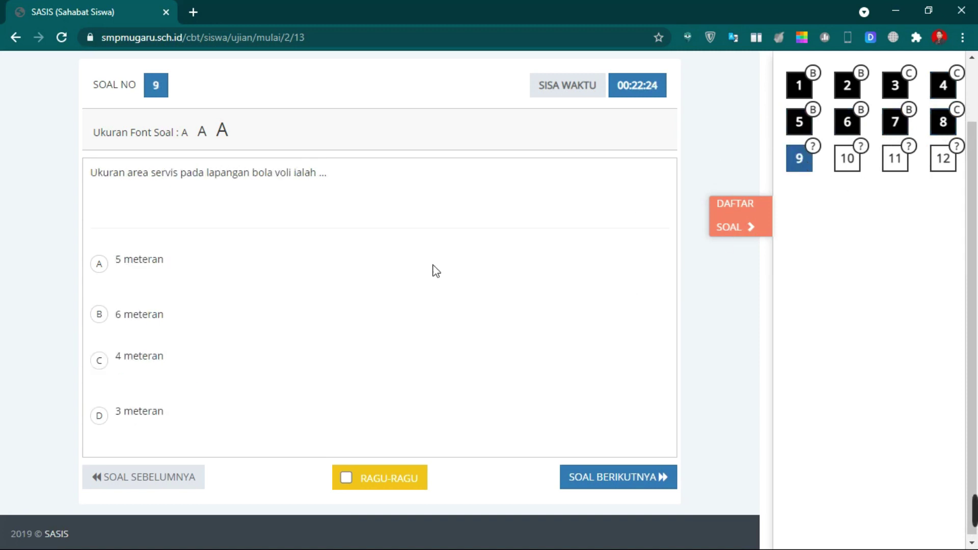
click(133, 364)
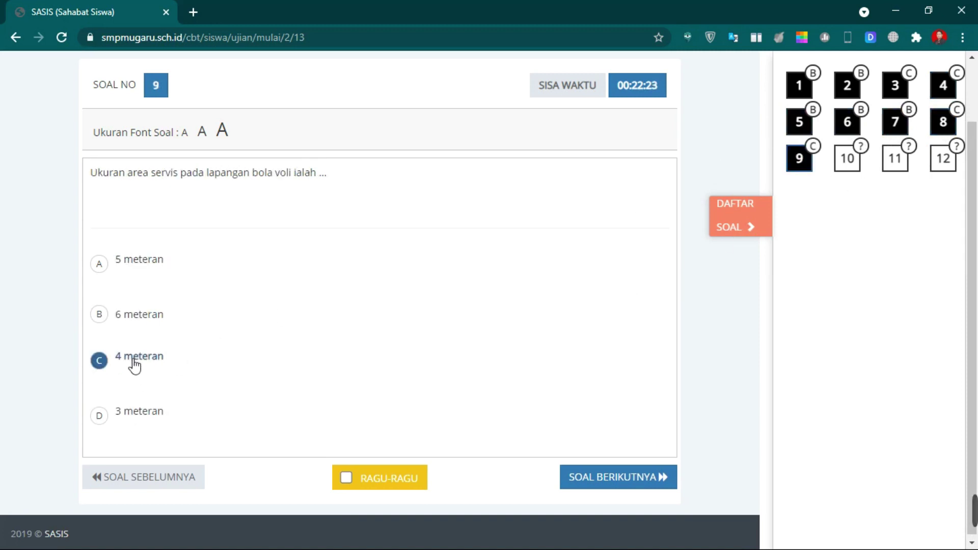
click(847, 161)
click(134, 326)
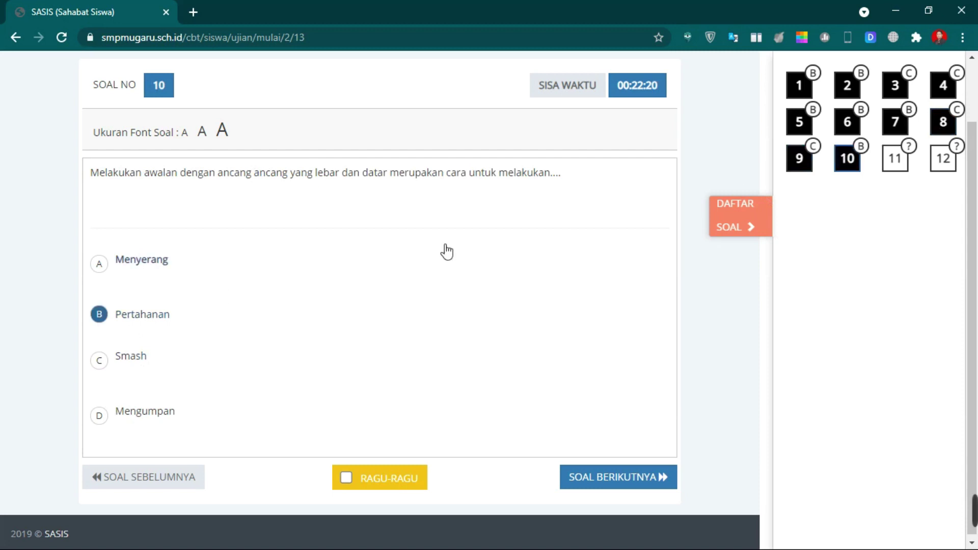
click(899, 167)
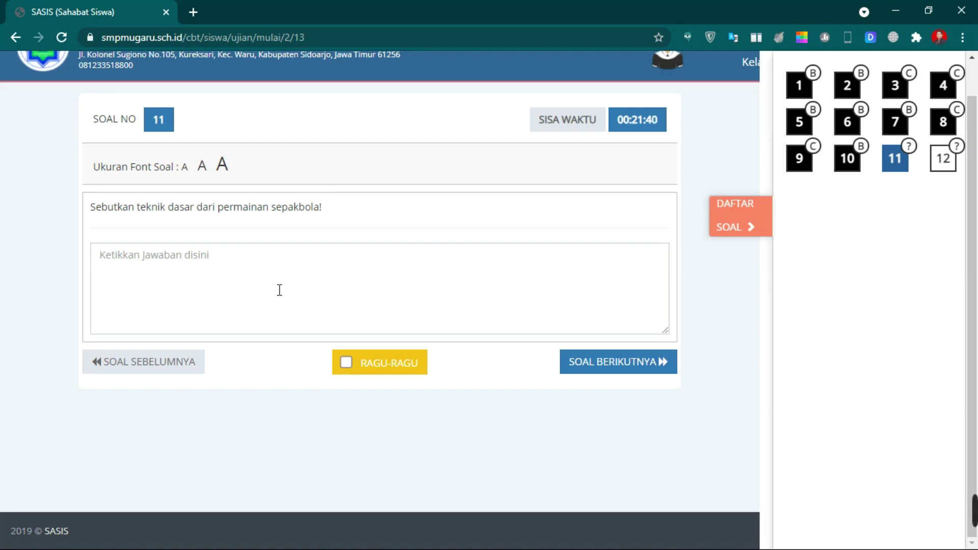
click(264, 286)
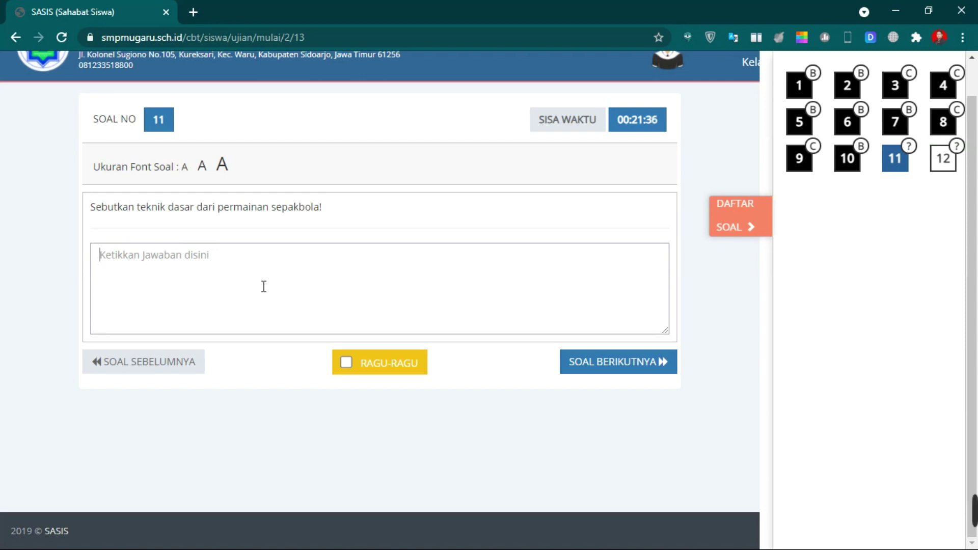
text(dri)
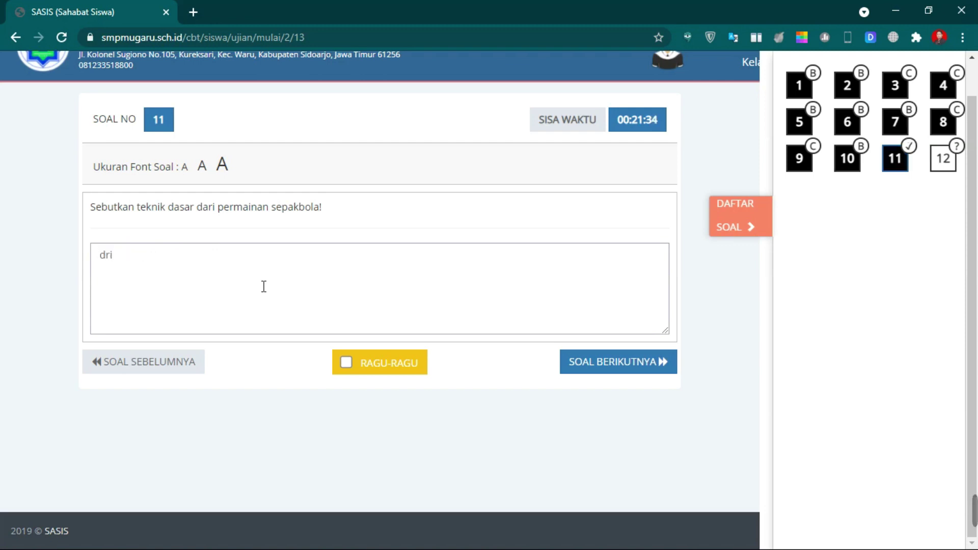
text(bling)
click(609, 365)
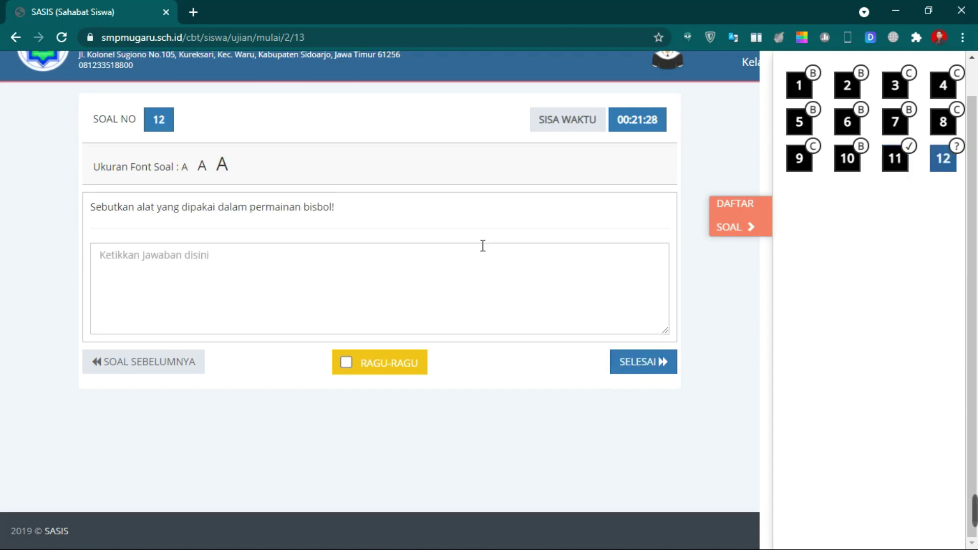
click(481, 262)
text(tongkat)
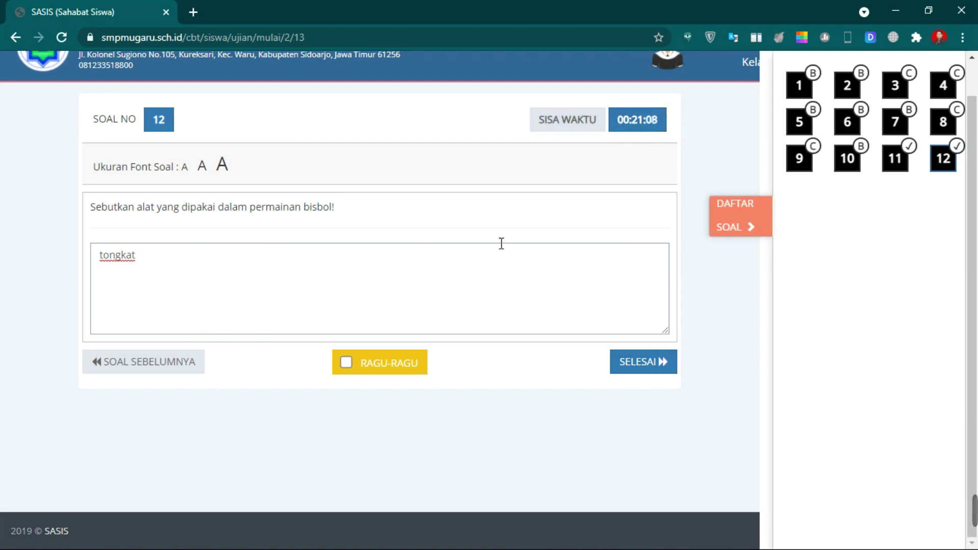
click(799, 89)
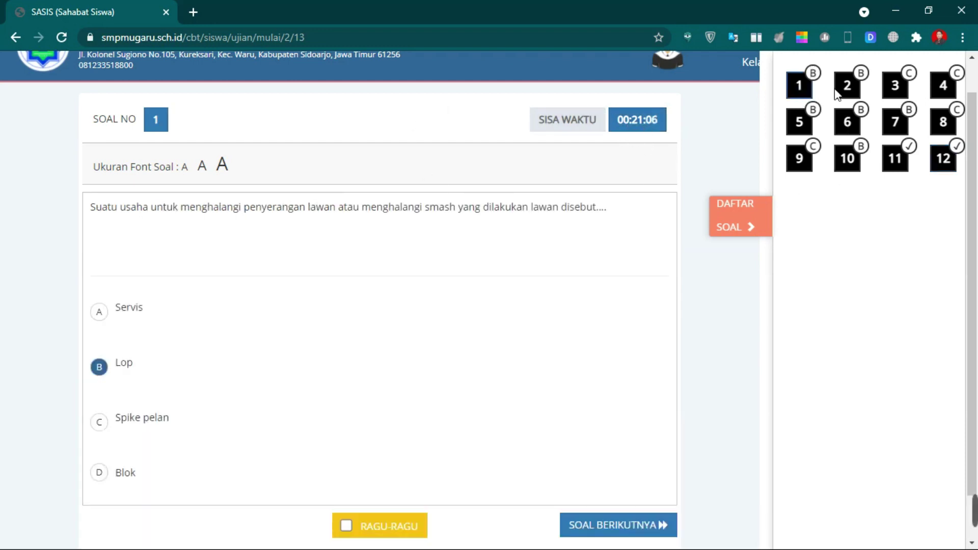
click(857, 91)
click(888, 92)
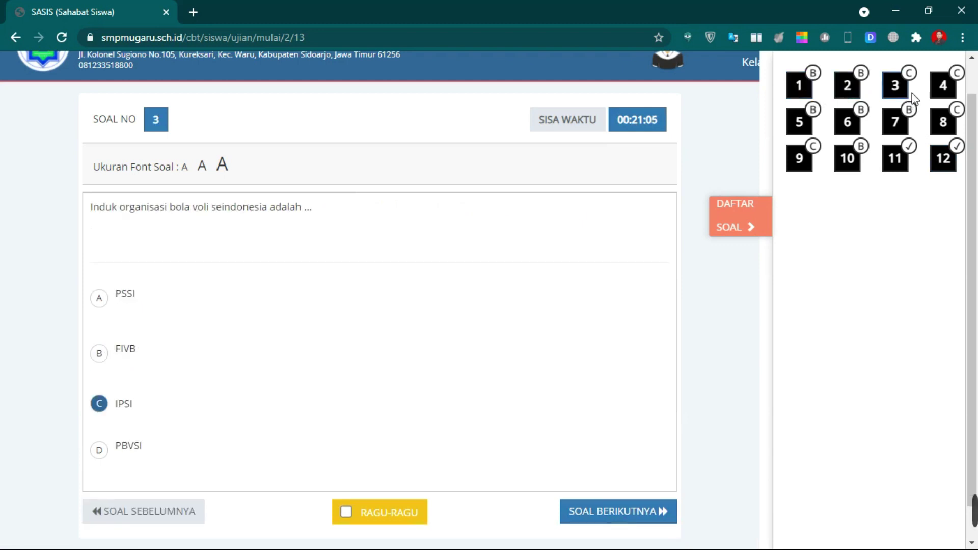
click(938, 91)
click(797, 131)
click(798, 164)
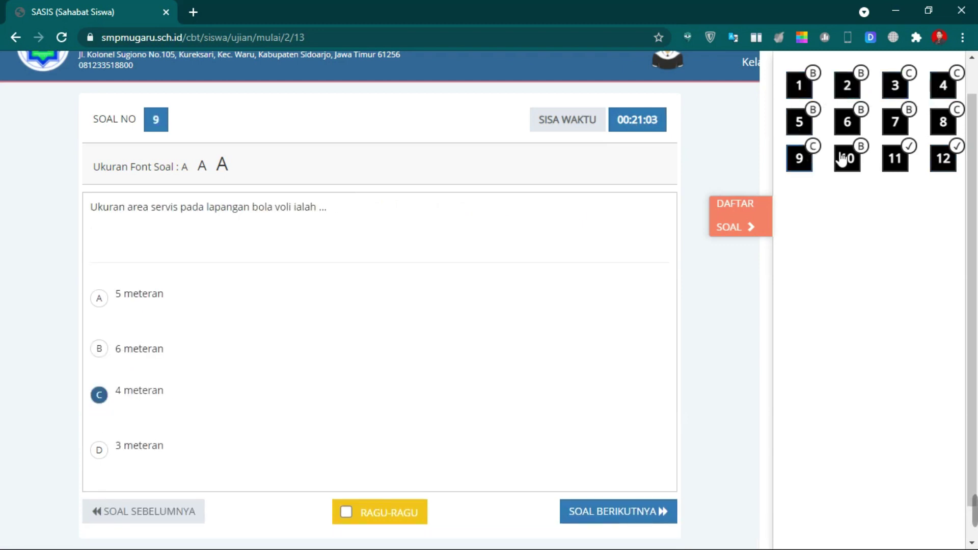
click(942, 159)
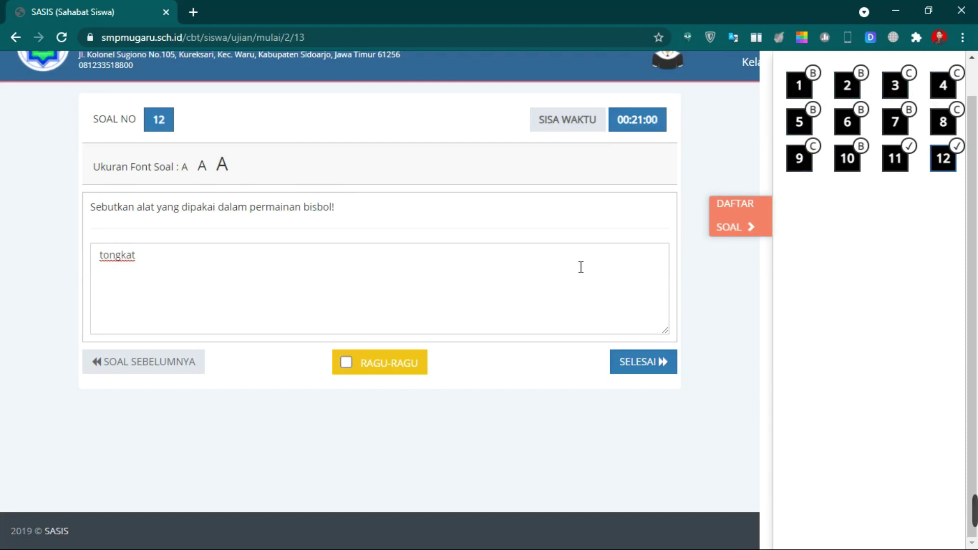
Submit the exam with SELESAI, confirming in Konfirmasi Tes, and return to the dashboard
click(633, 370)
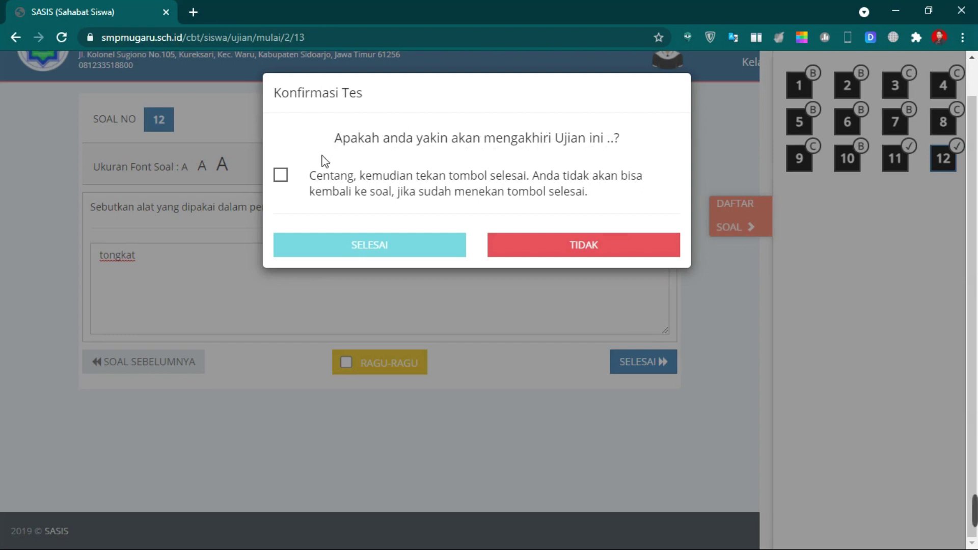
click(280, 177)
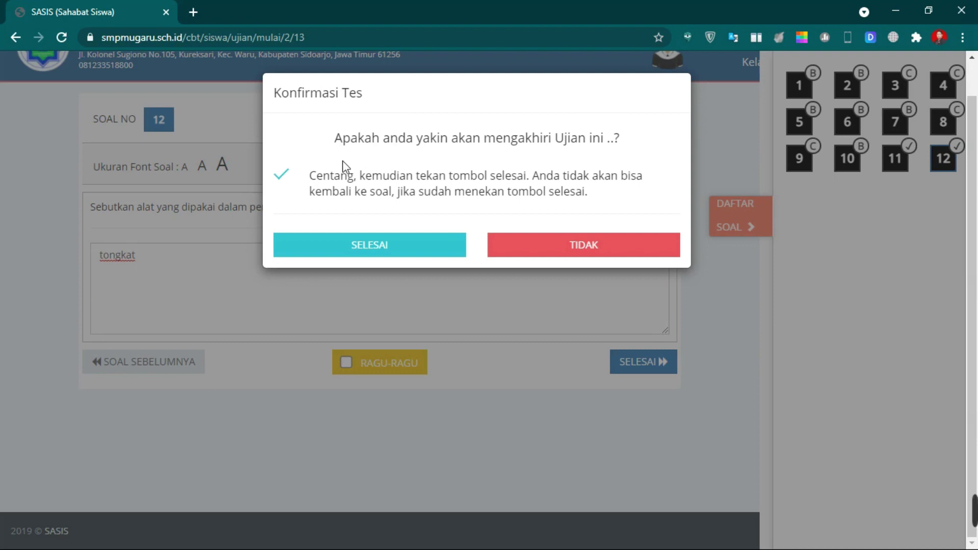
click(375, 248)
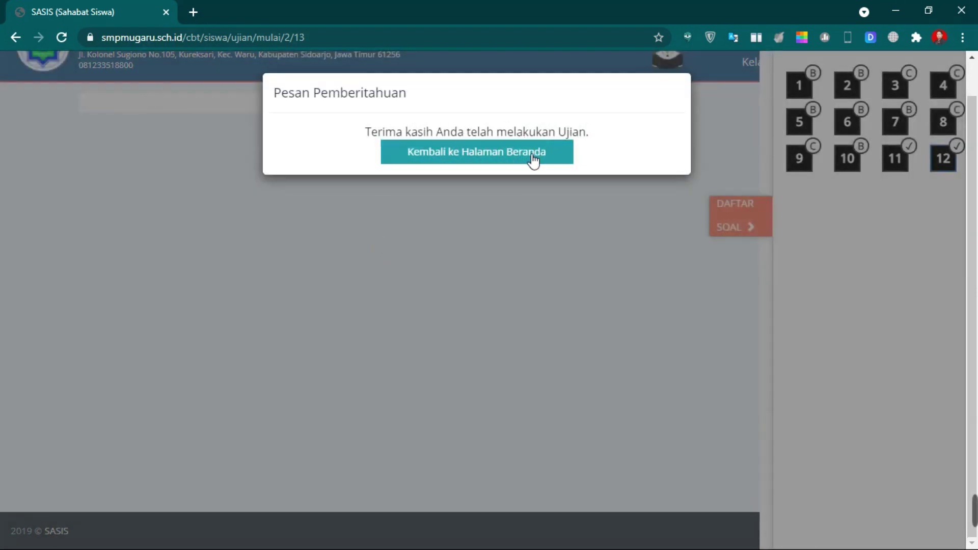
click(521, 156)
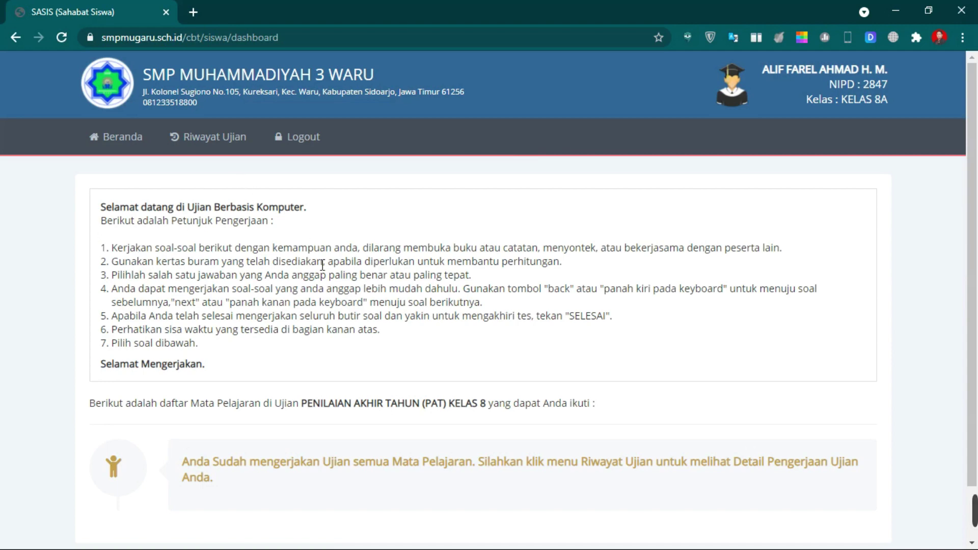
Log out of the student account, confirming with Ya
scroll(292, 271, down, 2)
scroll(306, 265, up, 2)
click(285, 145)
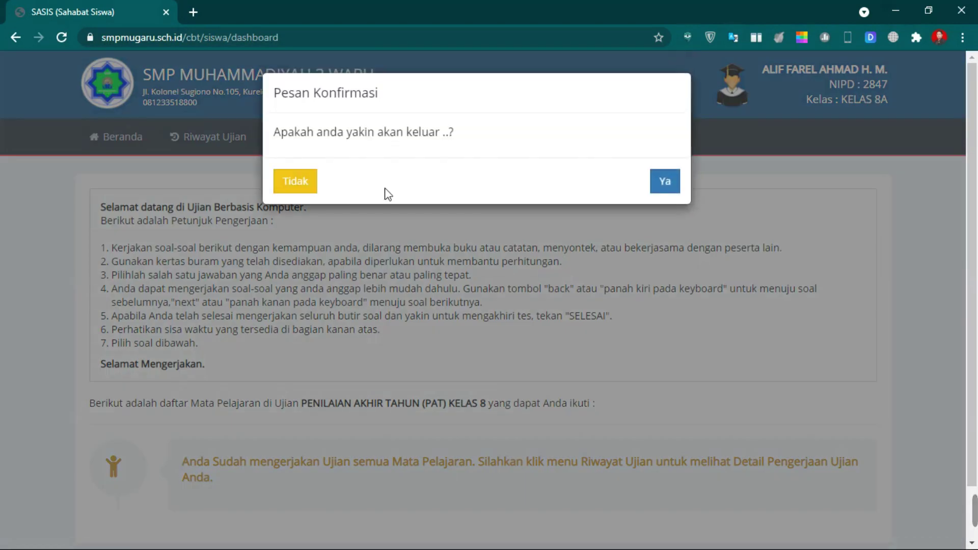
click(663, 181)
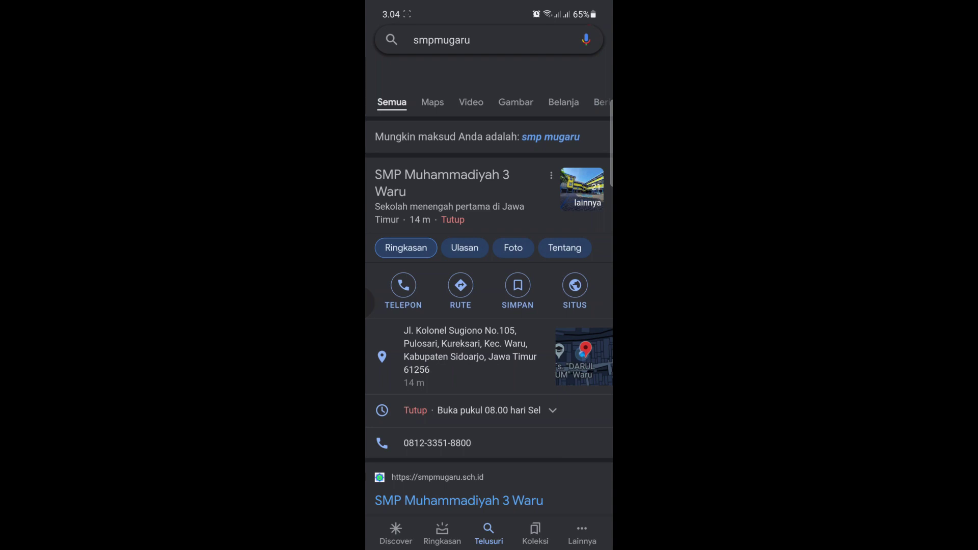
Go to smpmugaru.sch.id/cbt in the Google app to show the SASIS student login form
click(574, 285)
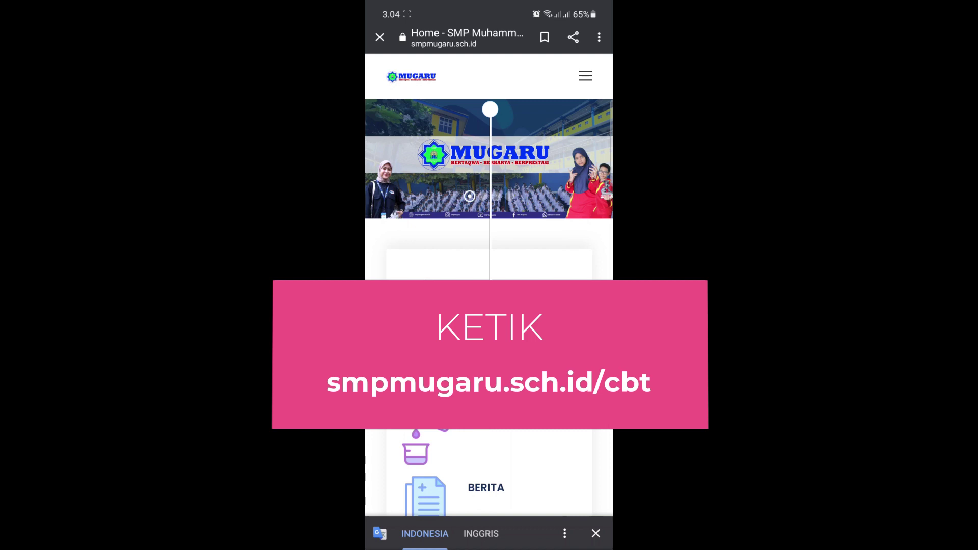
key(Escape)
click(458, 41)
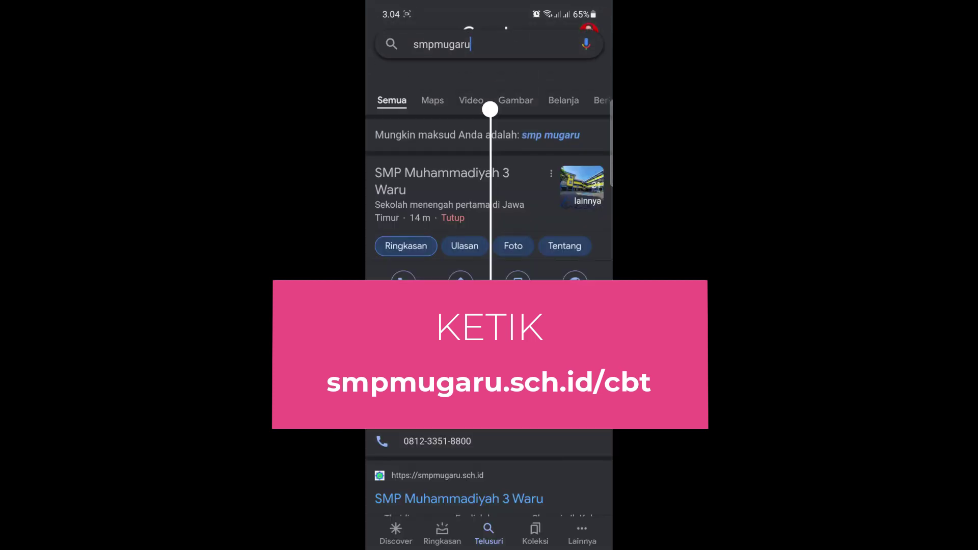
click(465, 41)
text(.)
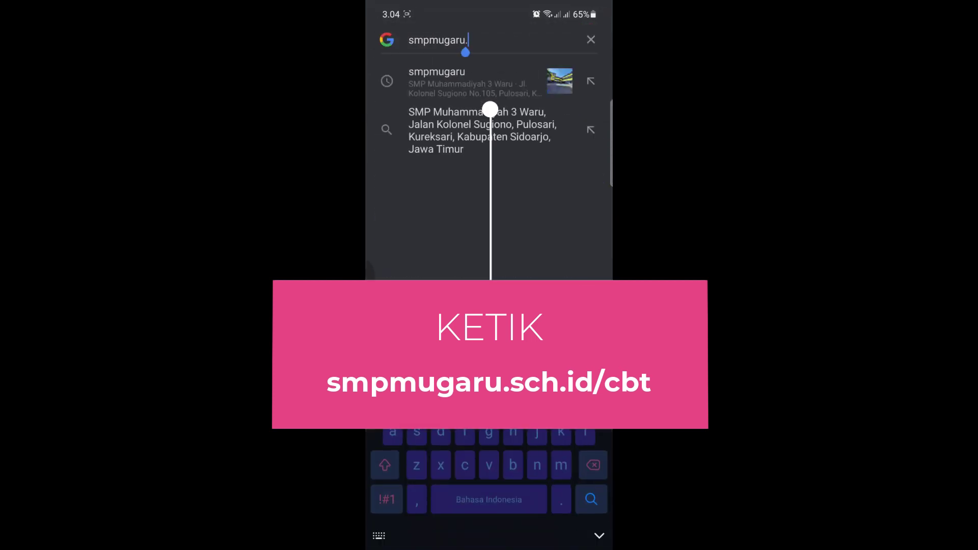
text(sch)
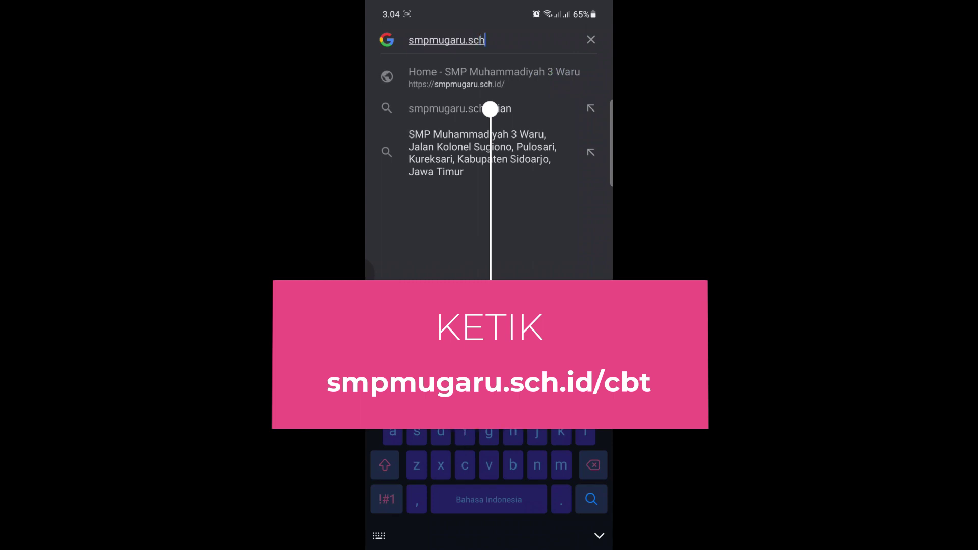
text(.id)
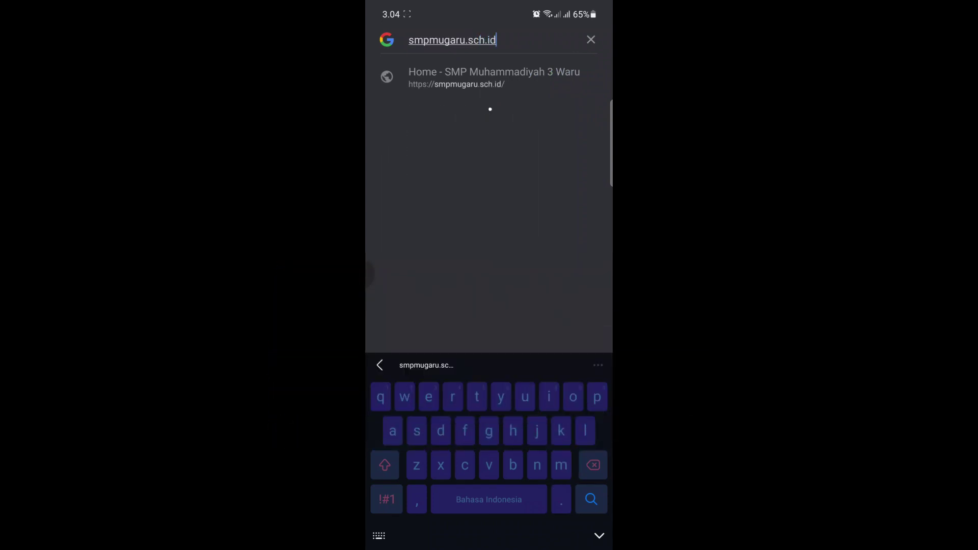
click(386, 499)
click(384, 465)
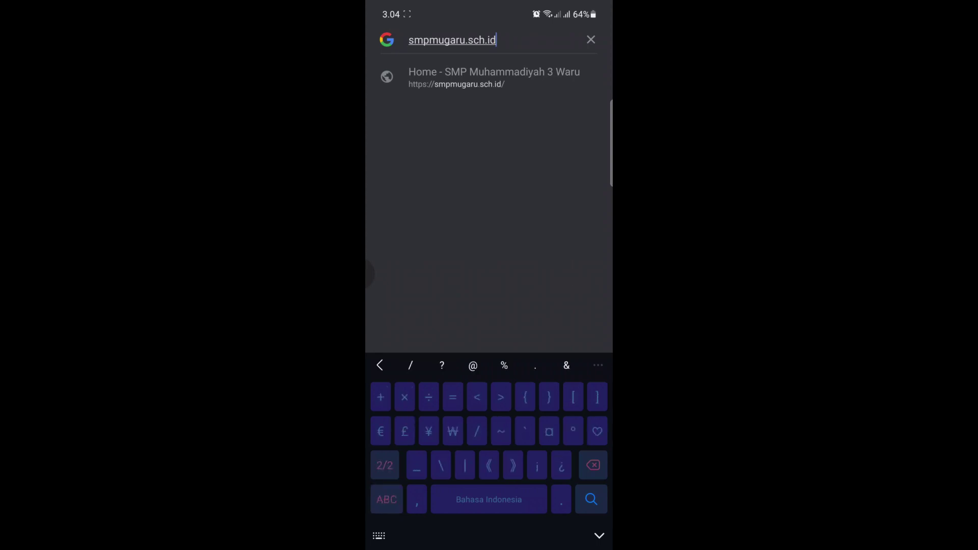
text(/)
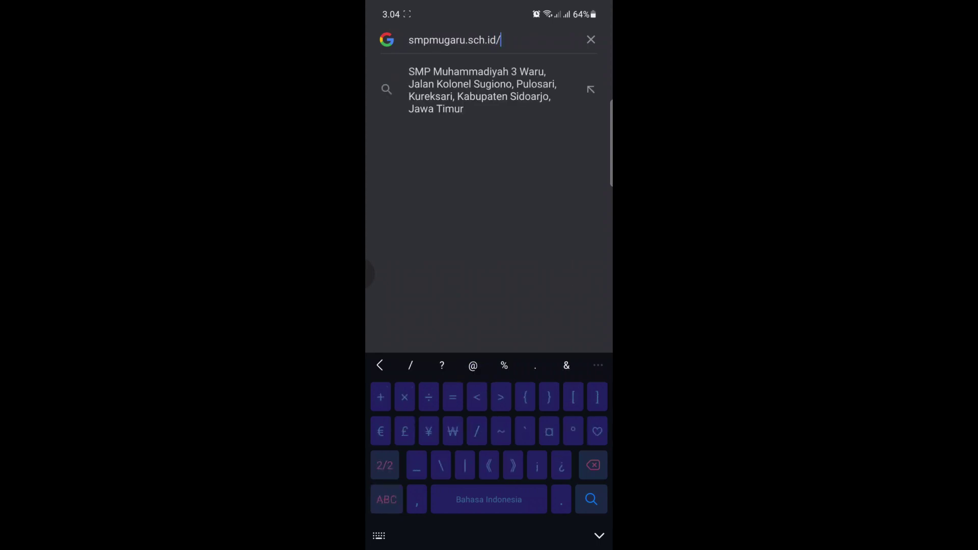
click(387, 499)
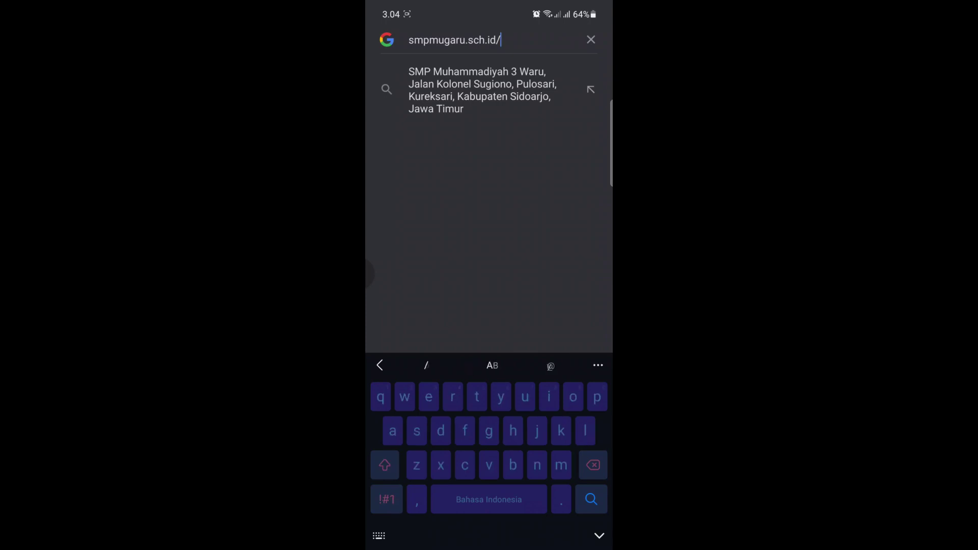
text(cbt)
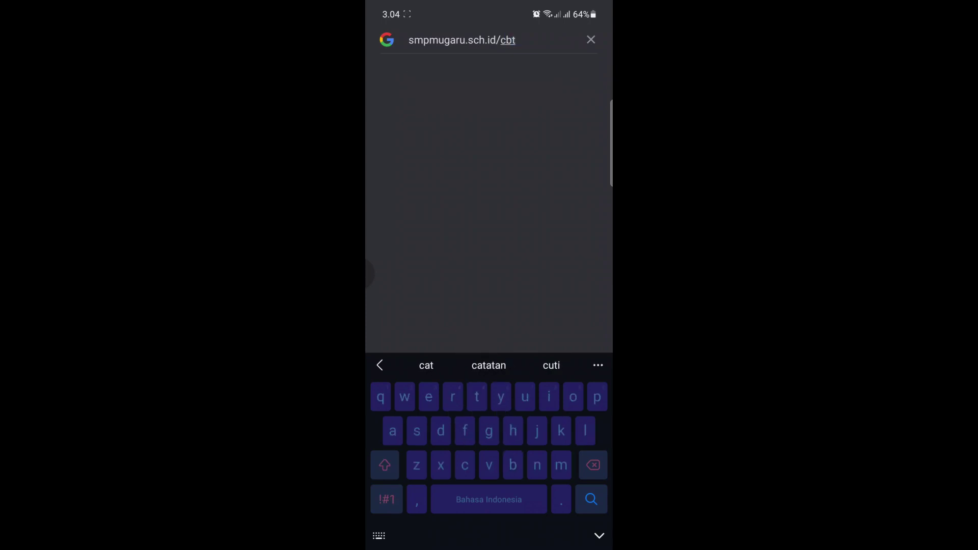
key(Return)
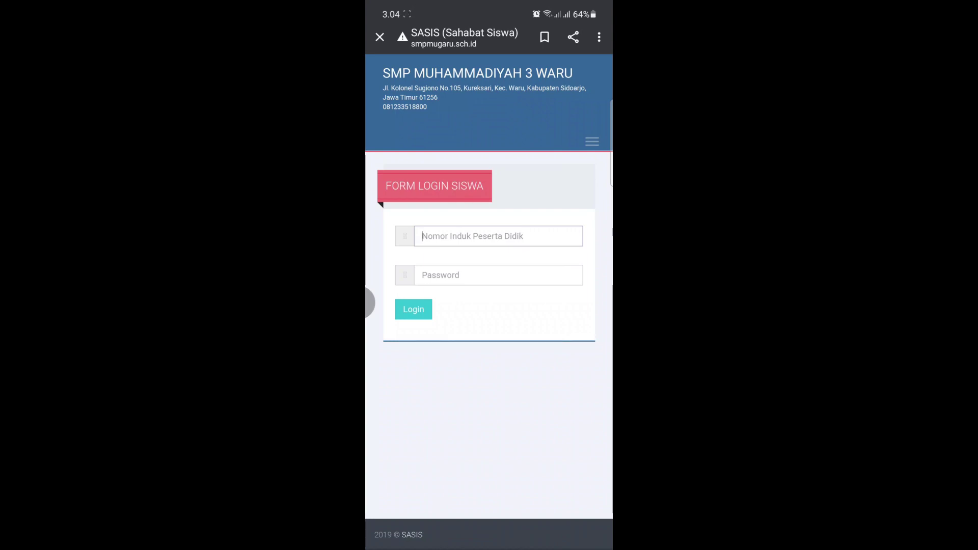
Enter the student's NIS number and begin typing the account password on the login form
click(387, 499)
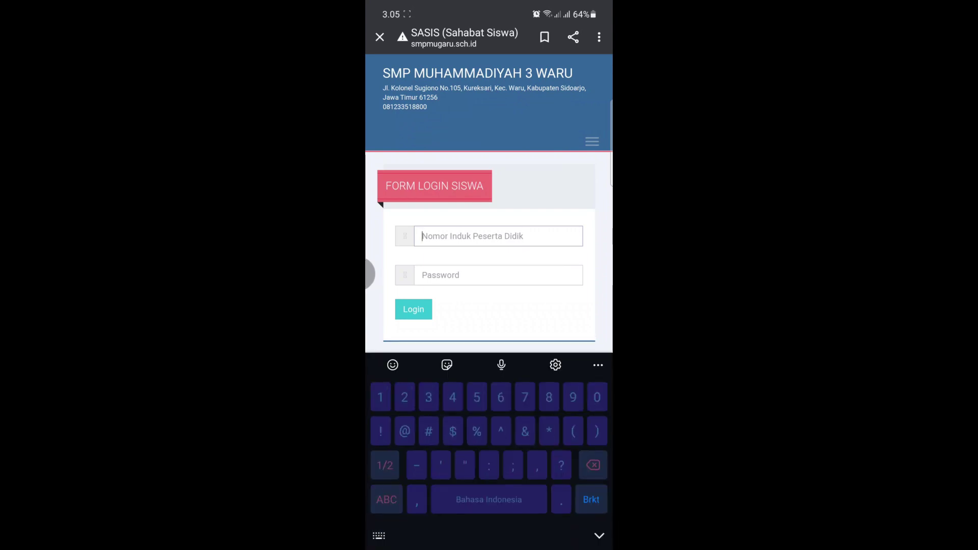
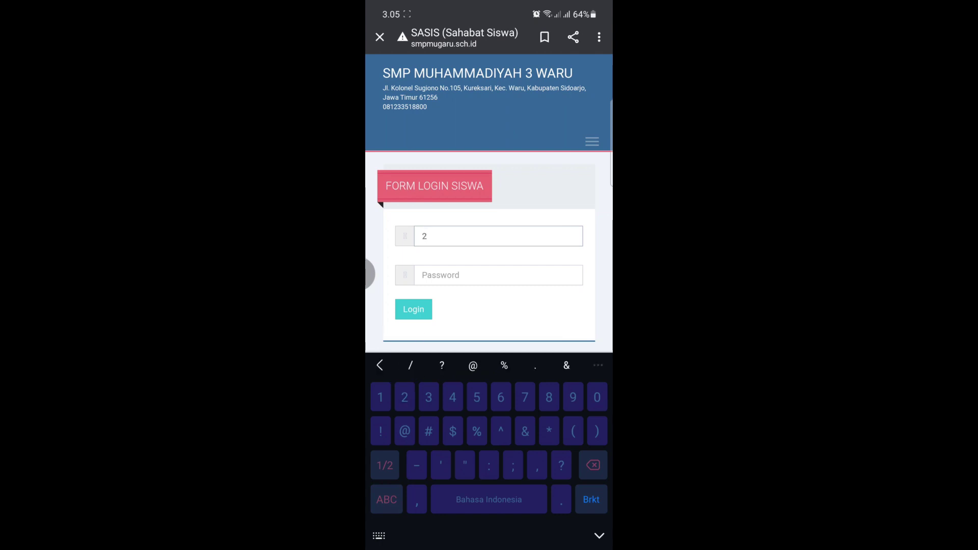
click(458, 275)
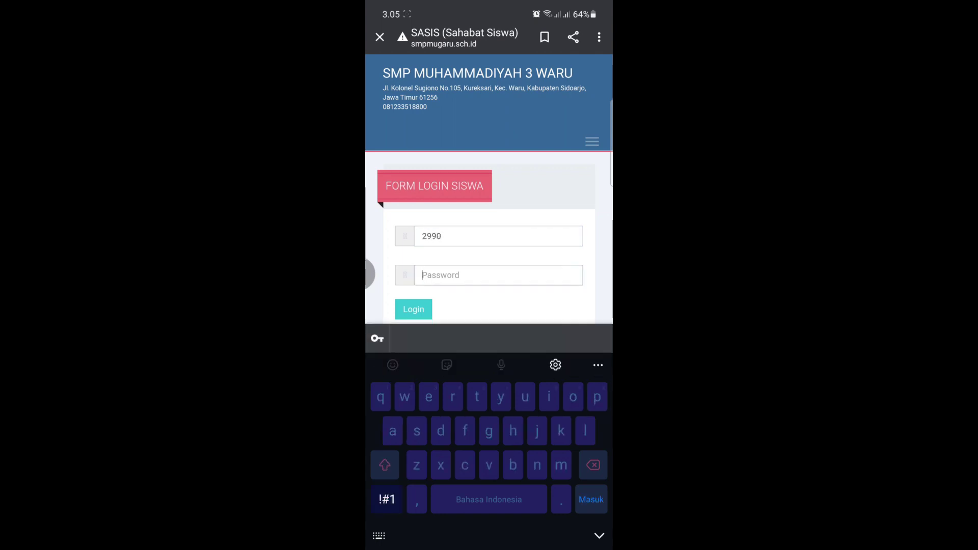
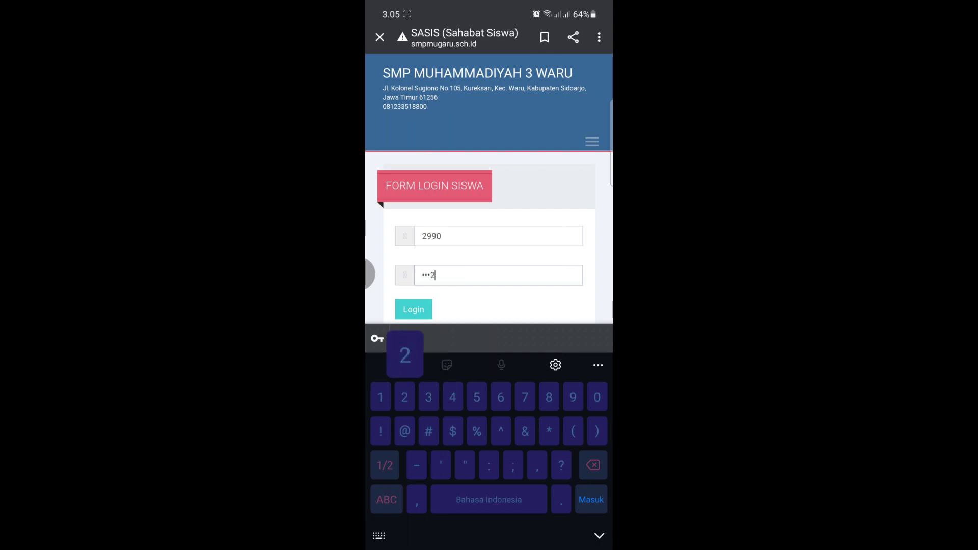